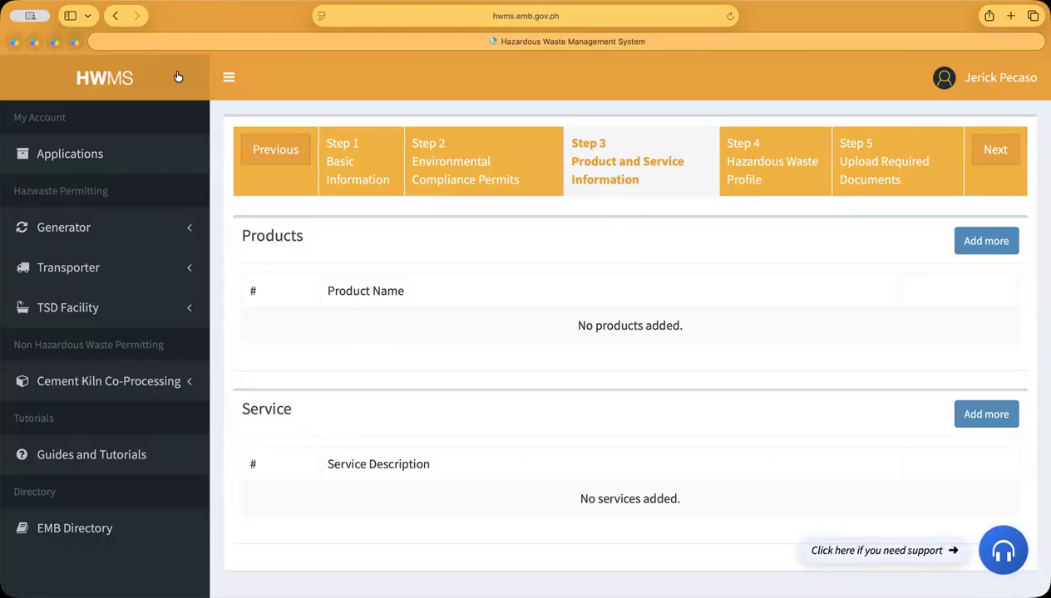
Step: Collapse the navigation sidebar and examine the Products and Service sections, including the Product Name column
left_click(228, 77)
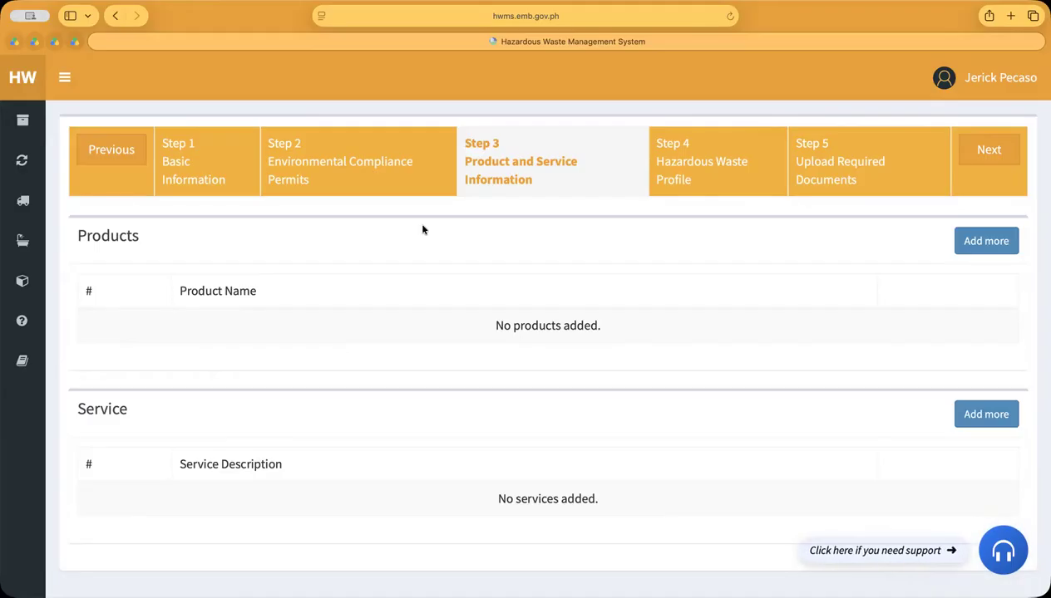
scroll(108, 243, "up", 5)
scroll(112, 242, "left", 3)
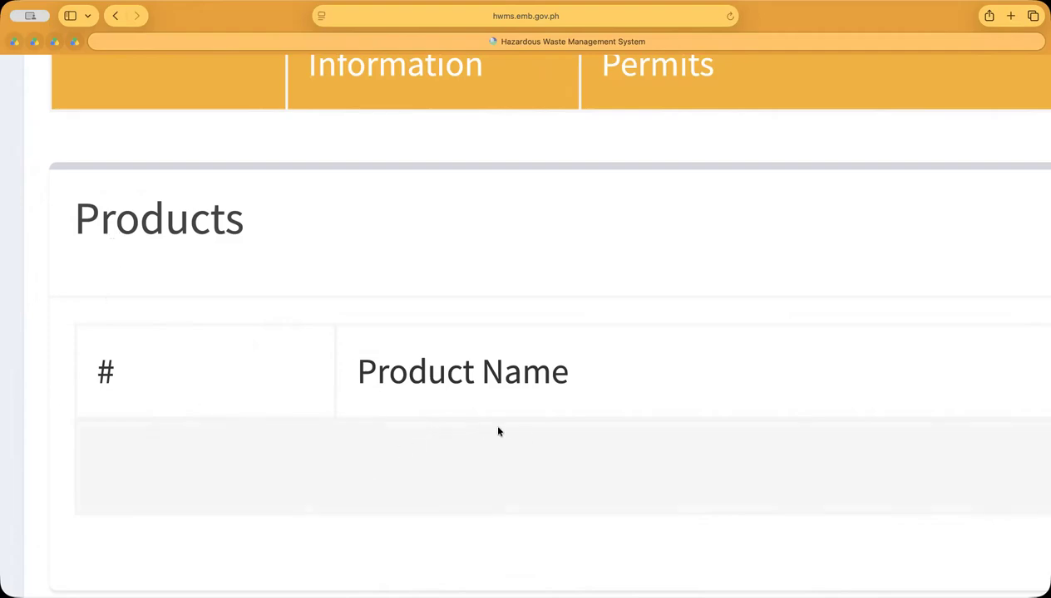
scroll(497, 427, "down", 5)
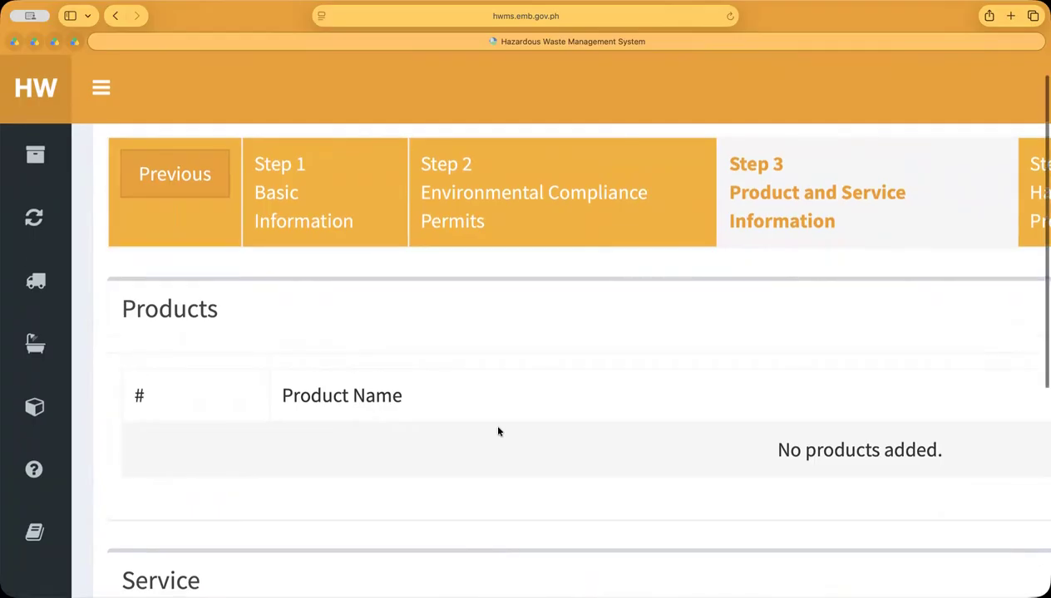
scroll(498, 431, "down", 5)
scroll(498, 431, "down", 2)
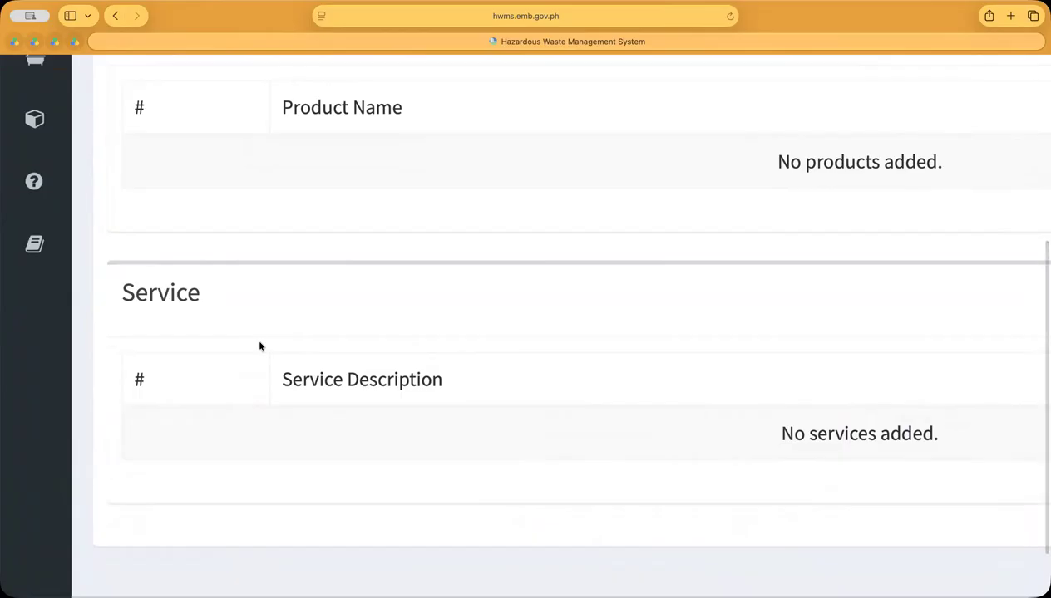
scroll(259, 346, "up", 5)
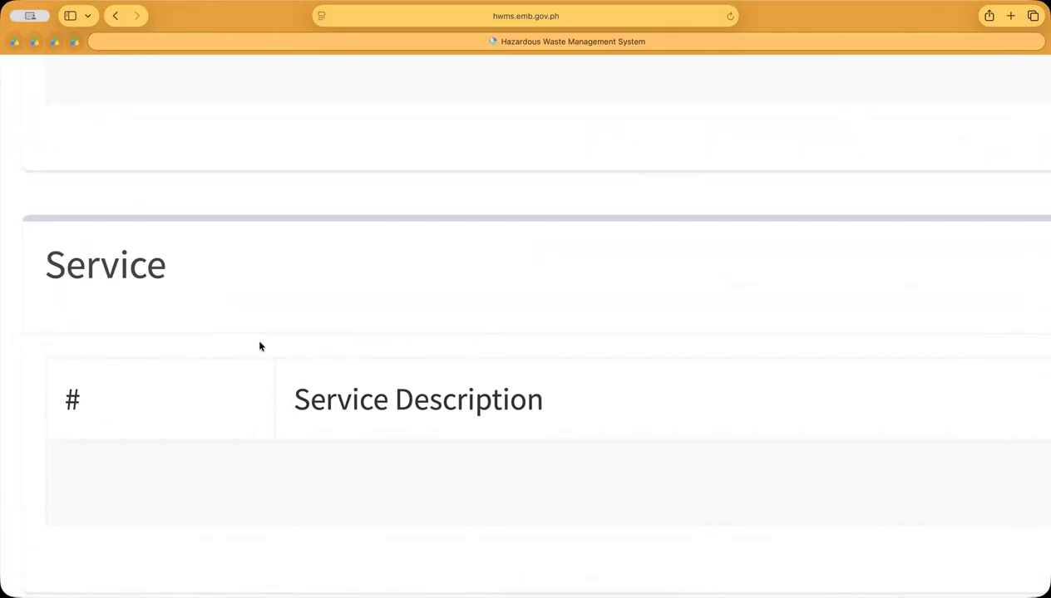
scroll(403, 437, "down", 2)
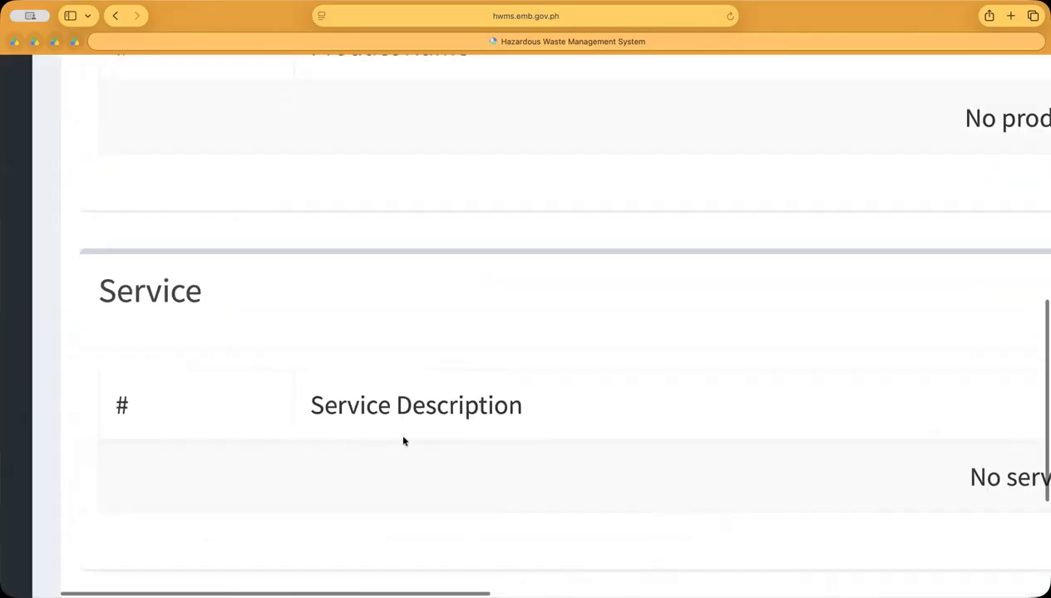
scroll(403, 441, "down", 2)
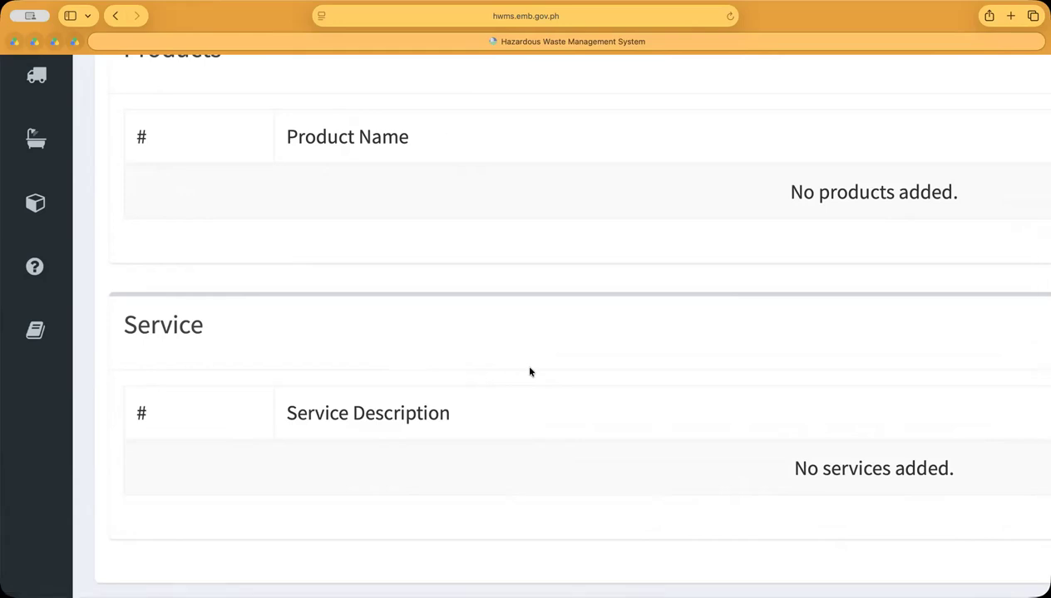
scroll(530, 371, "up", 5)
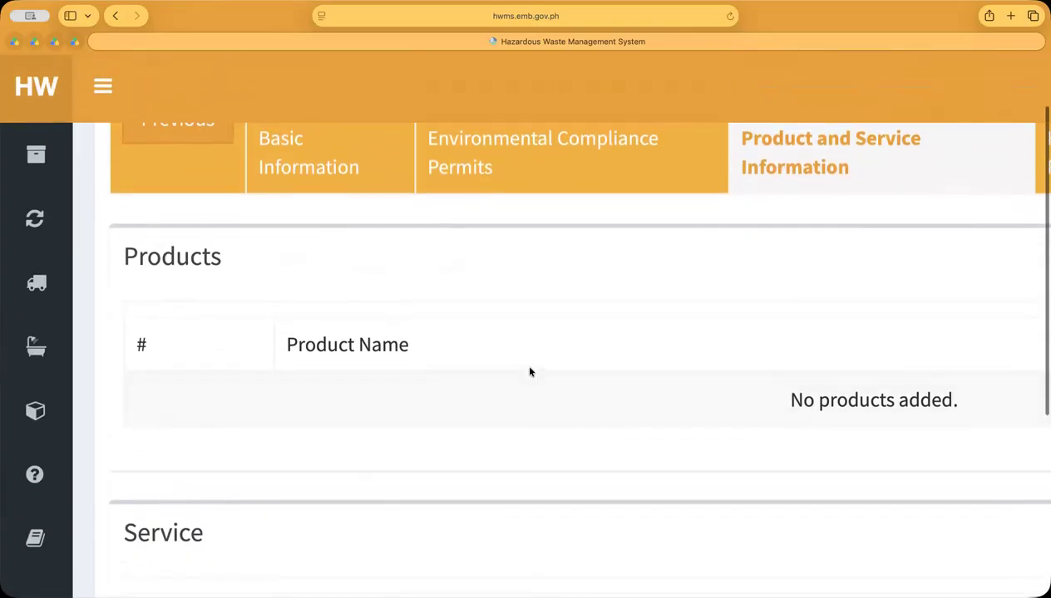
scroll(530, 372, "up", 1)
scroll(529, 372, "right", 1)
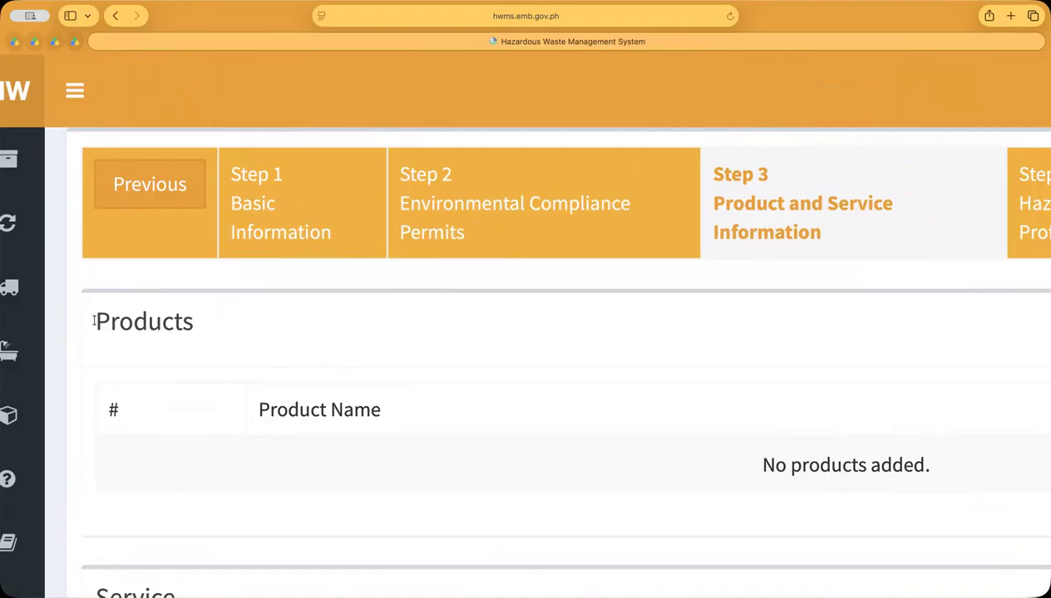
left_click_drag(91, 321, 198, 321)
scroll(258, 429, "down", 1)
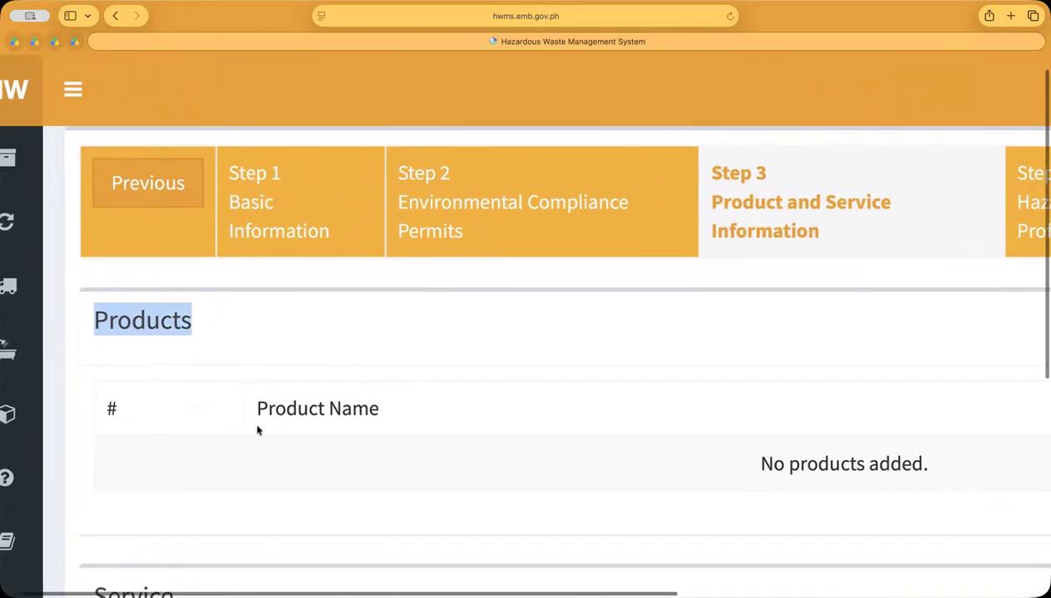
left_click_drag(254, 415, 387, 404)
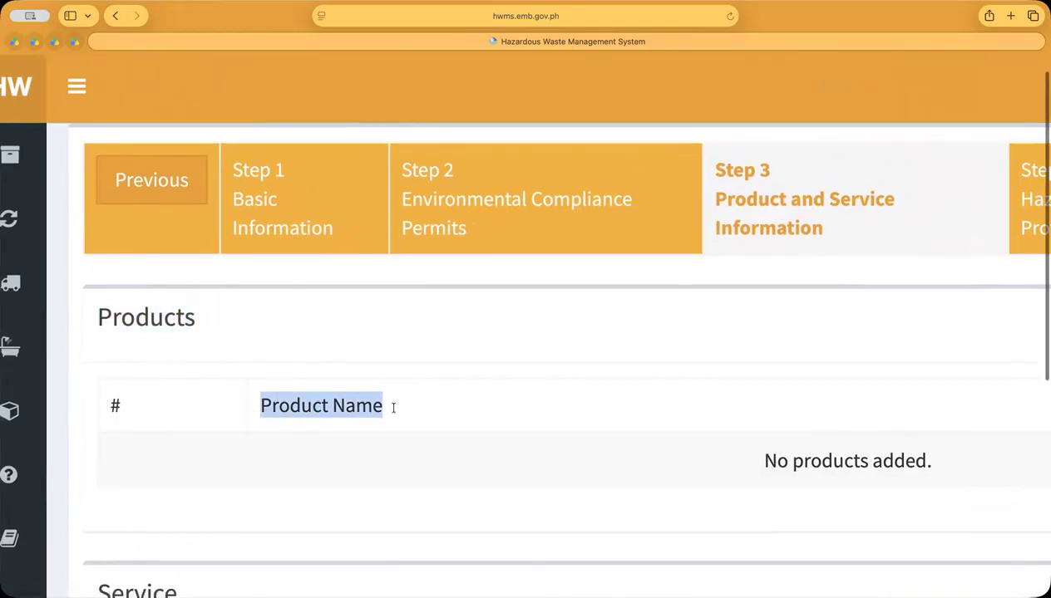
Step: Add a product named "Bottled water" to the Products list
scroll(387, 404, "left", 1)
scroll(399, 419, "right", 10)
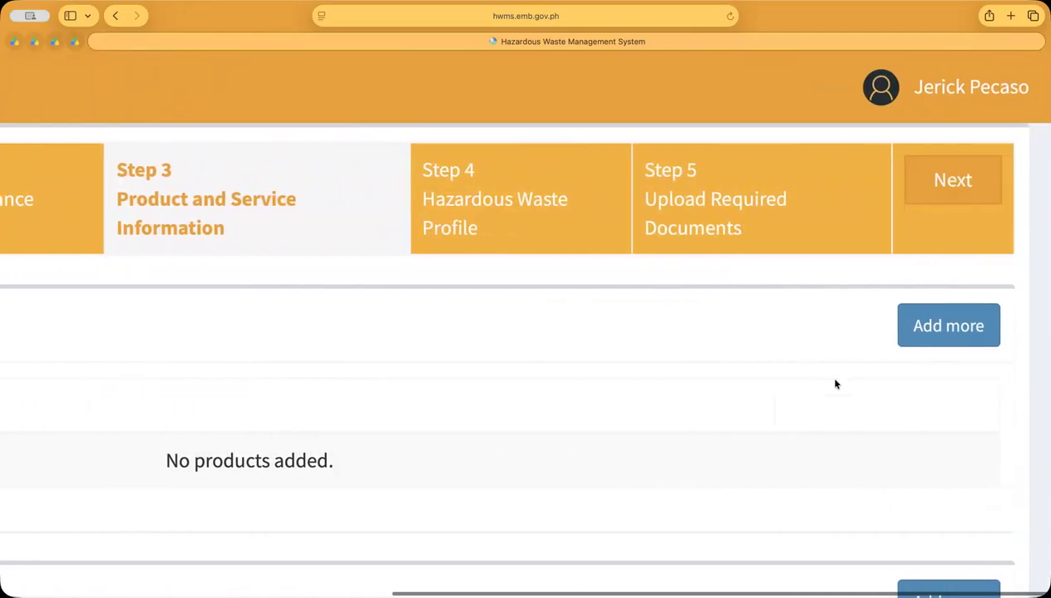
left_click(940, 327)
scroll(526, 251, "left", 3)
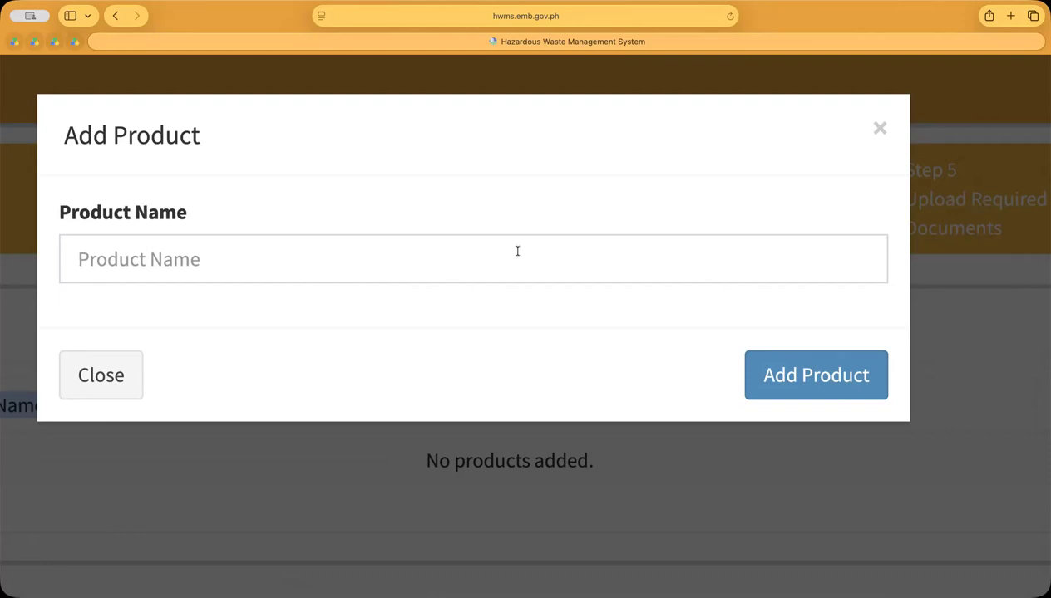
left_click(251, 260)
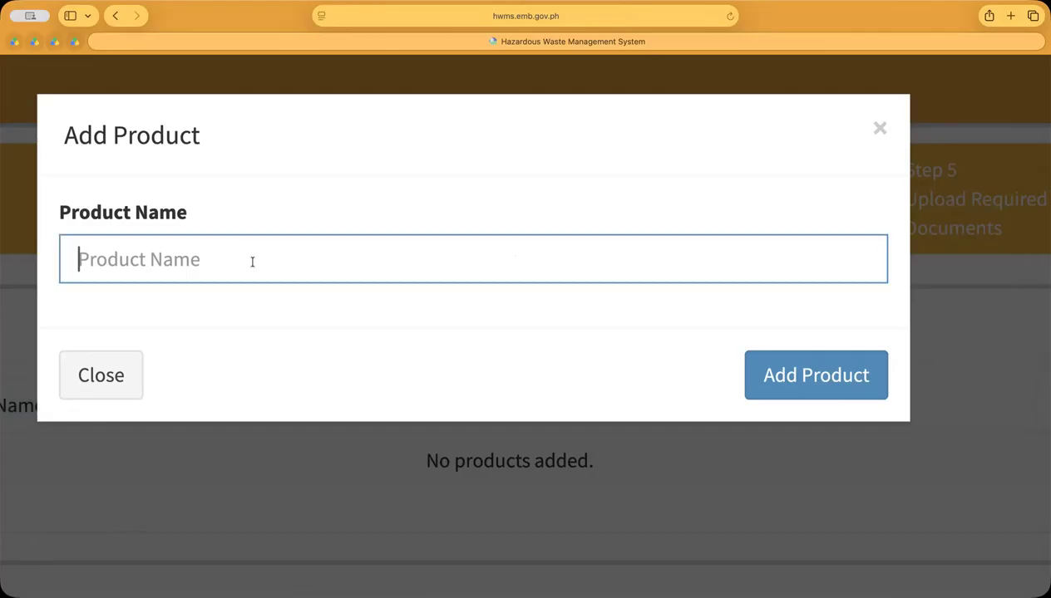
type("Bittl")
key("BackSpace")
key("BackSpace")
key("BackSpace")
key("BackSpace")
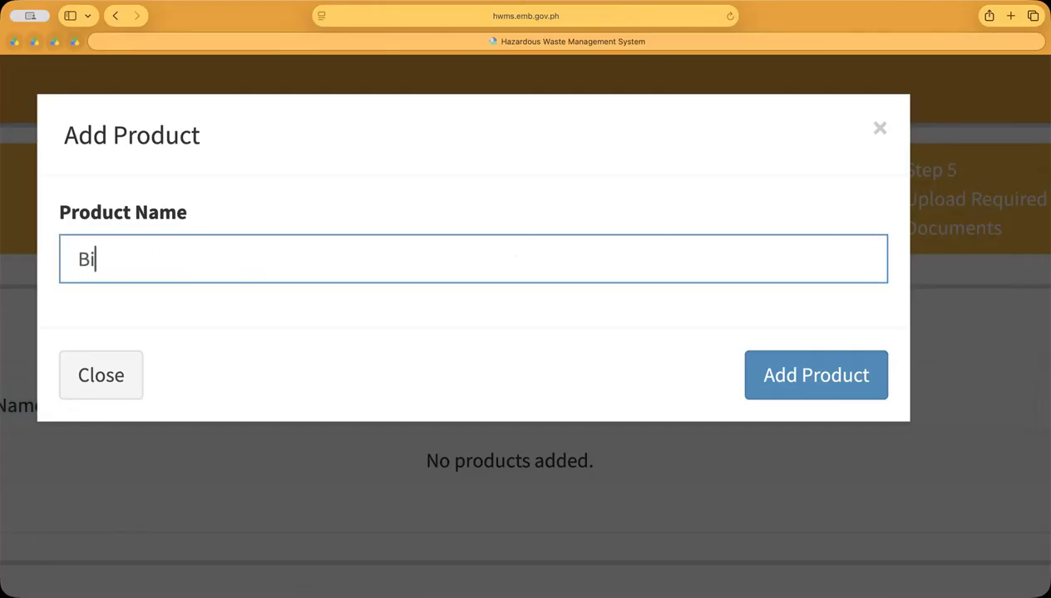
type("ottled")
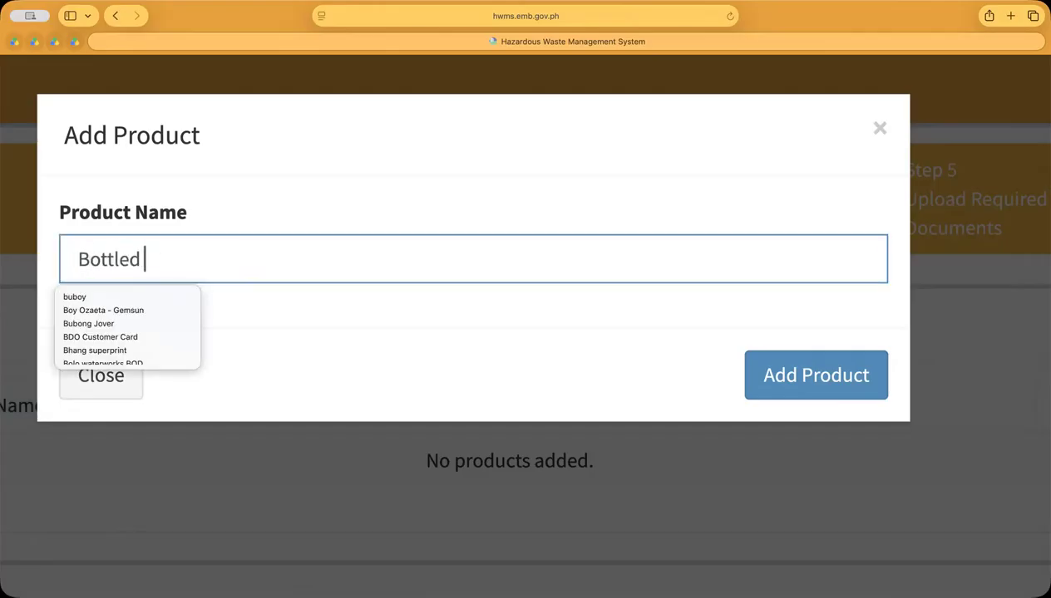
type(" water")
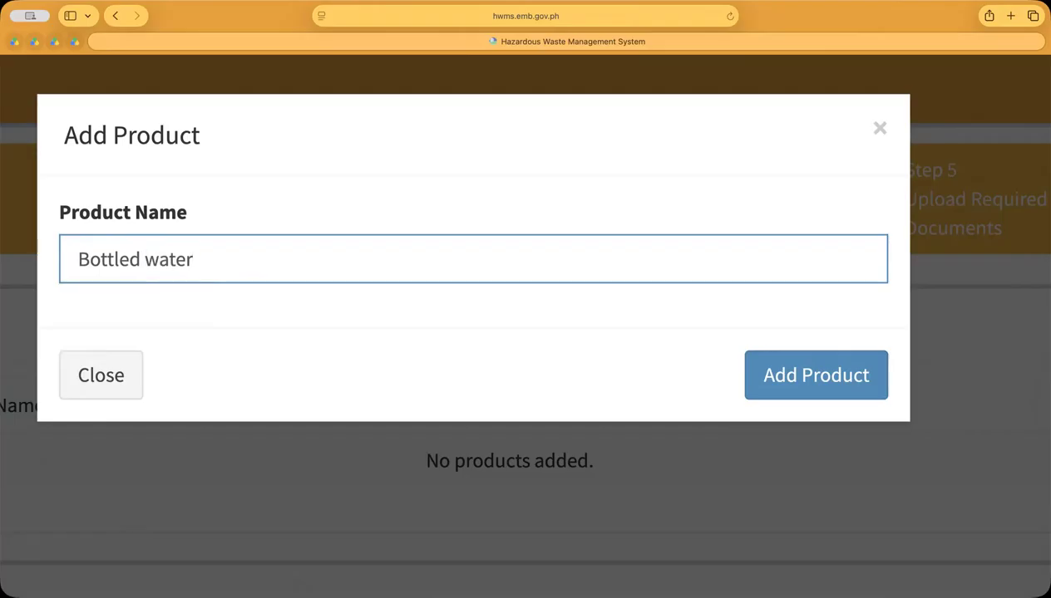
left_click(815, 381)
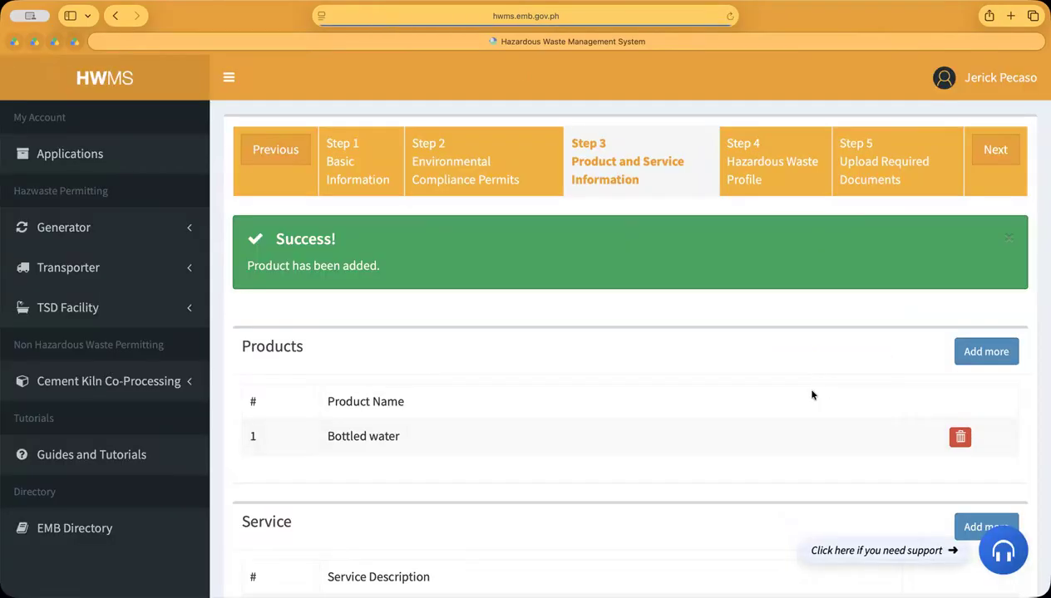
Step: Collapse the navigation sidebar and add a second product named "Soft drinks" to the Products list
left_click(229, 77)
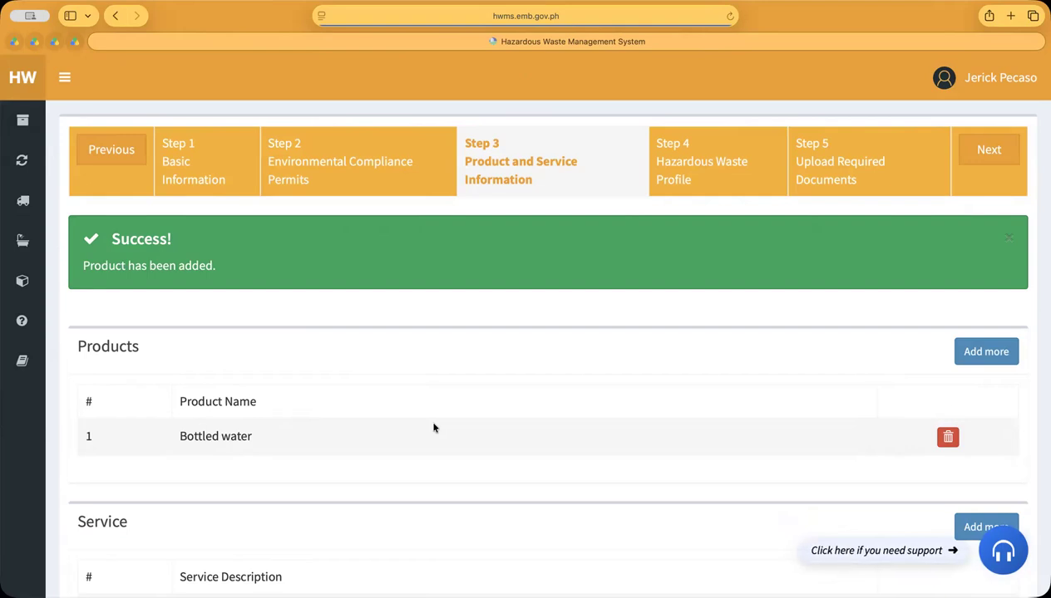
left_click(965, 352)
left_click(335, 189)
type("Soft drinks")
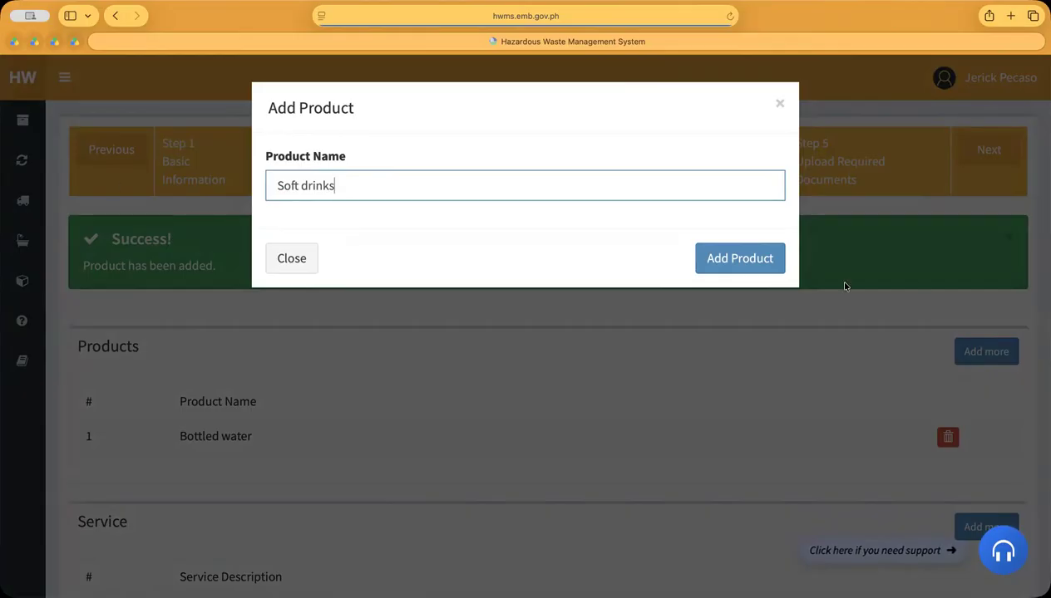
left_click(730, 260)
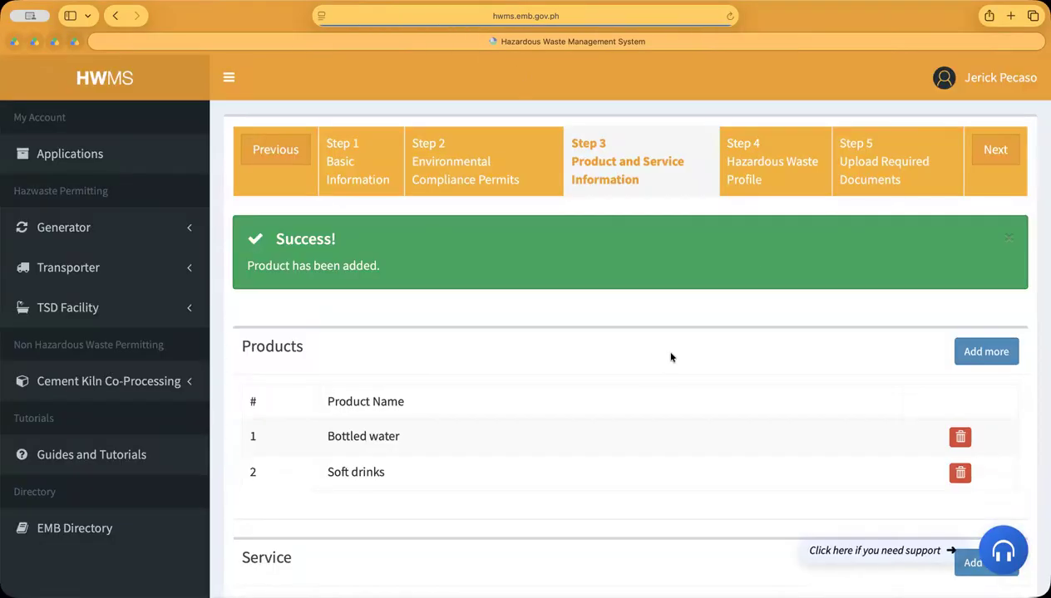
Step: Collapse the navigation sidebar and open the form for adding an entry to the Service section
left_click(229, 77)
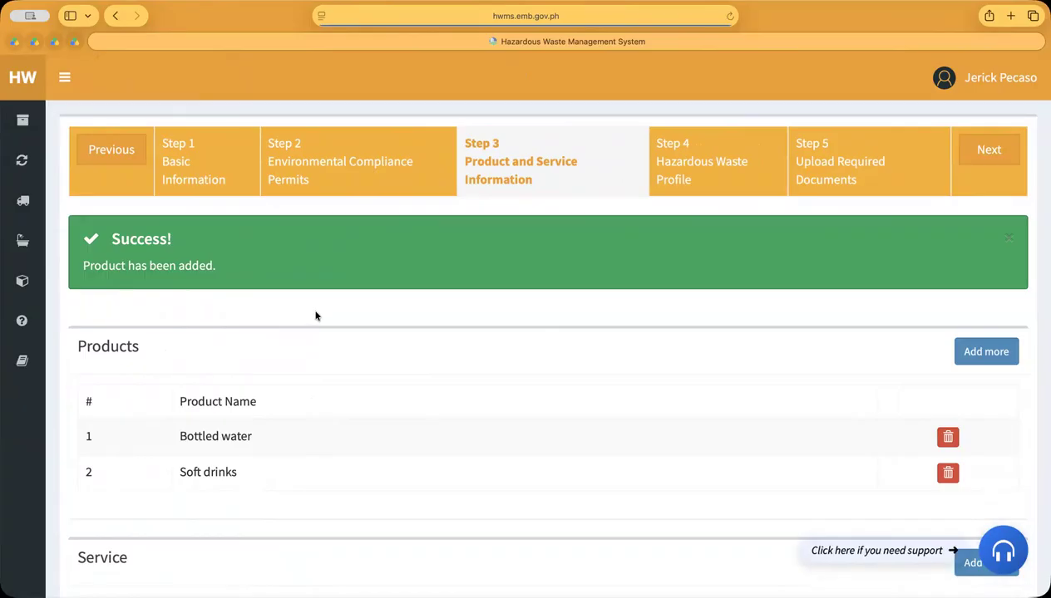
scroll(315, 316, "down", 5)
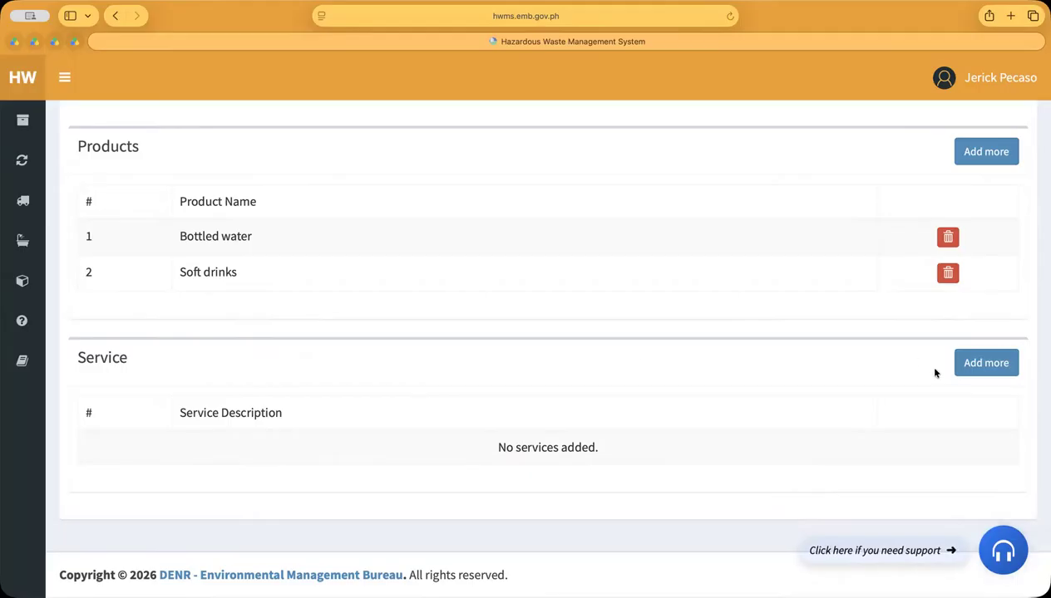
scroll(99, 359, "up", 5)
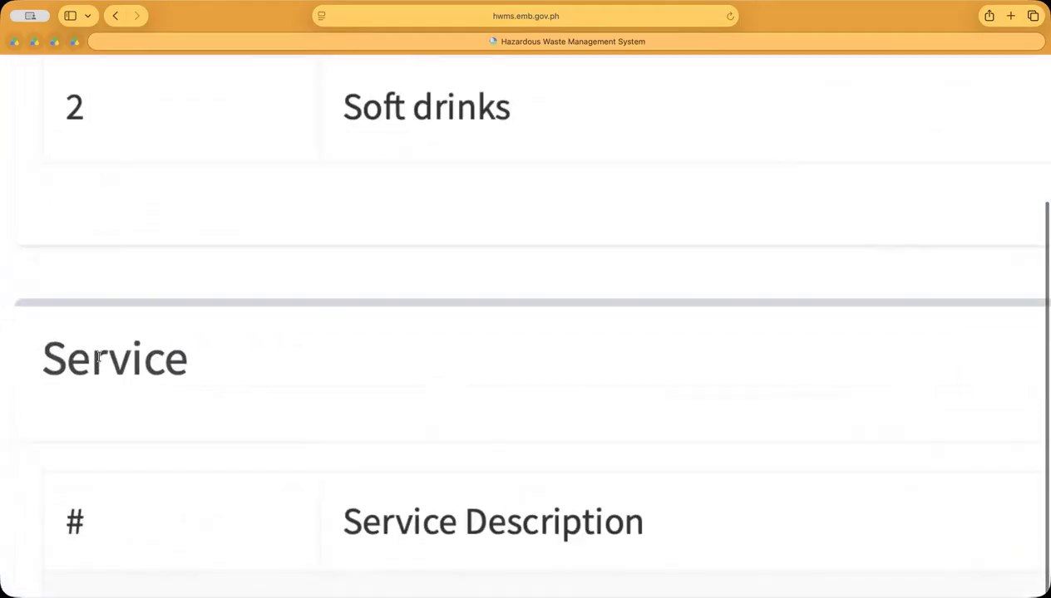
scroll(99, 359, "down", 5)
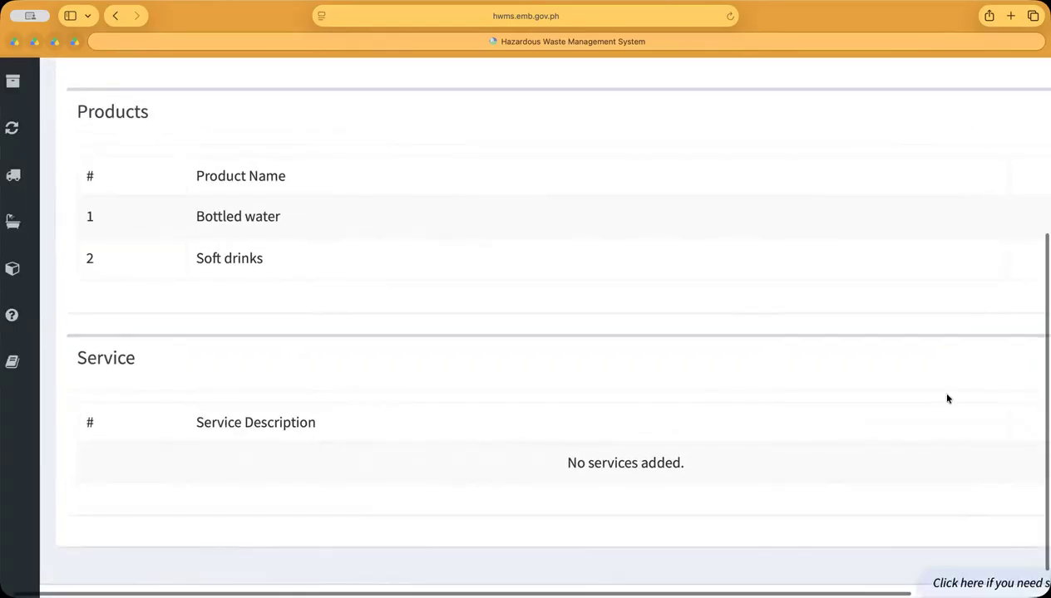
scroll(945, 397, "right", 3)
scroll(1000, 372, "up", 5)
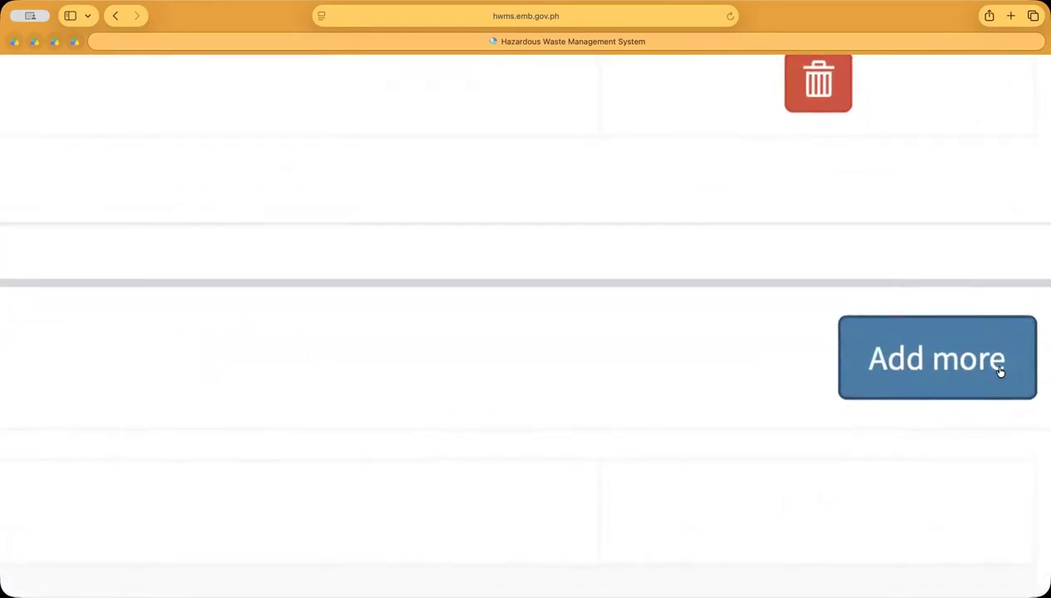
left_click(939, 360)
scroll(638, 291, "down", 5)
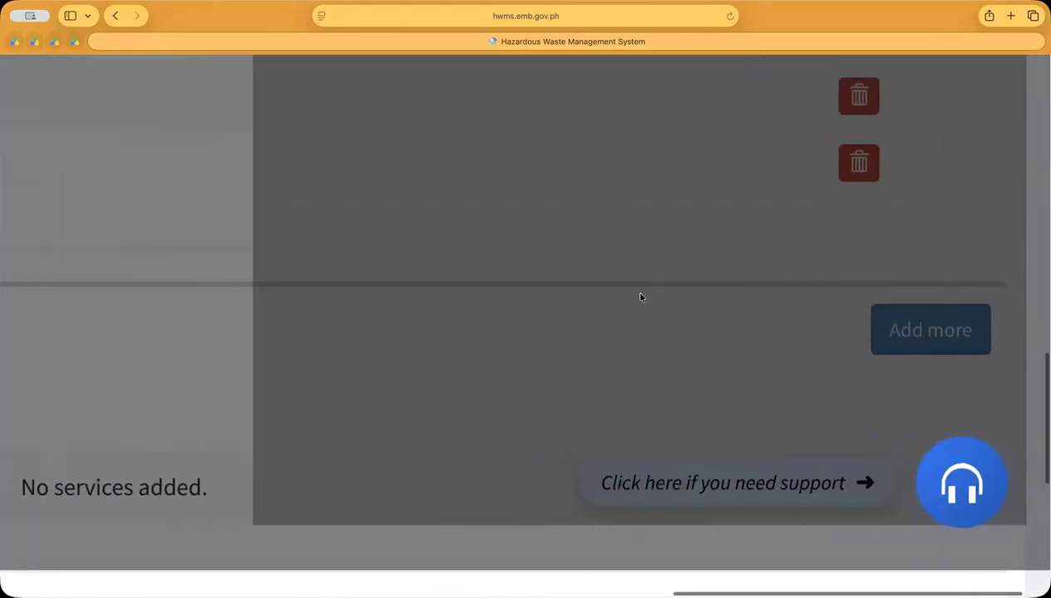
scroll(645, 310, "down", 3)
scroll(635, 306, "up", 1)
scroll(577, 311, "up", 2)
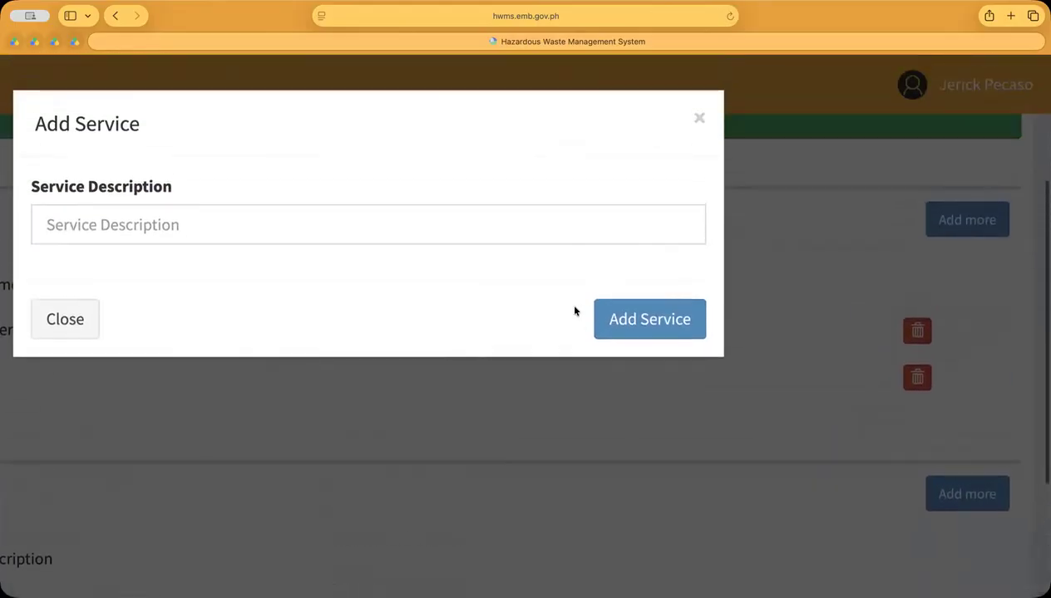
Step: Enter "Management consulting" as the service description
left_click(165, 225)
type("Manage")
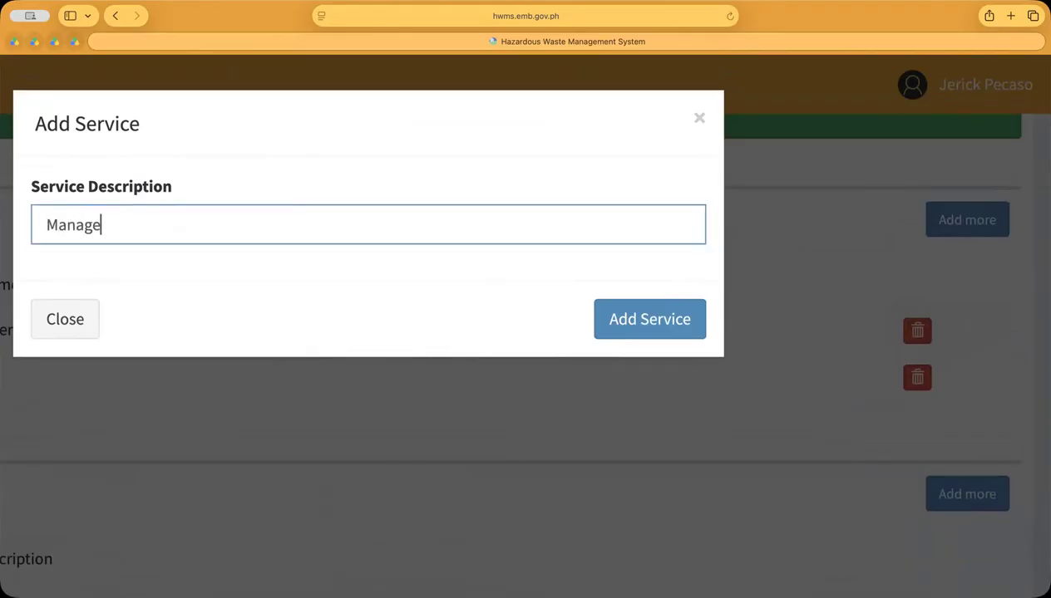
type("ment consulting")
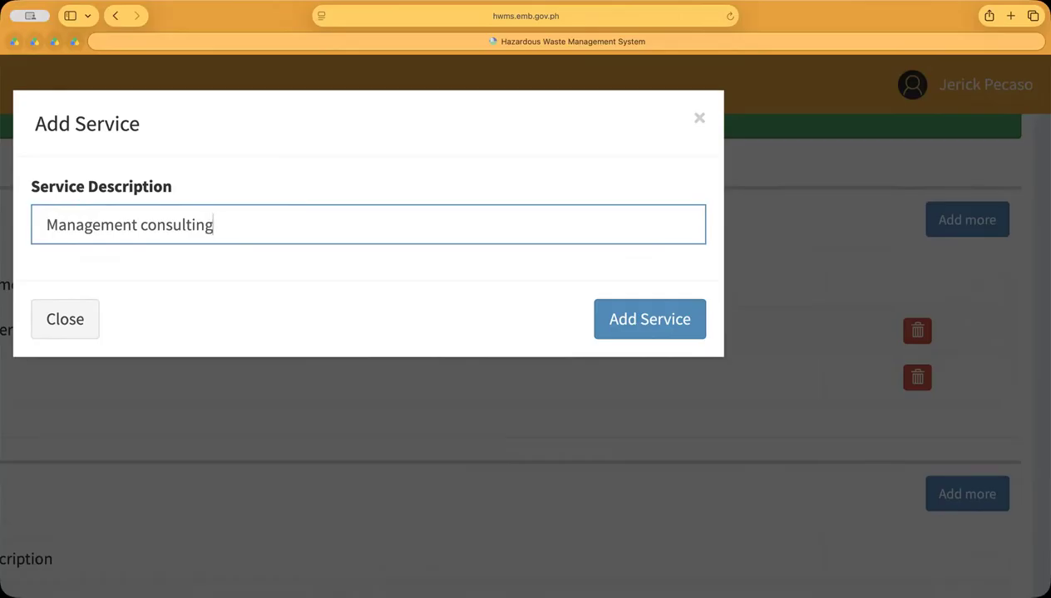
Step: Replace the service description with "legal advice" and then with "accounting"
left_click_drag(221, 215, 35, 219)
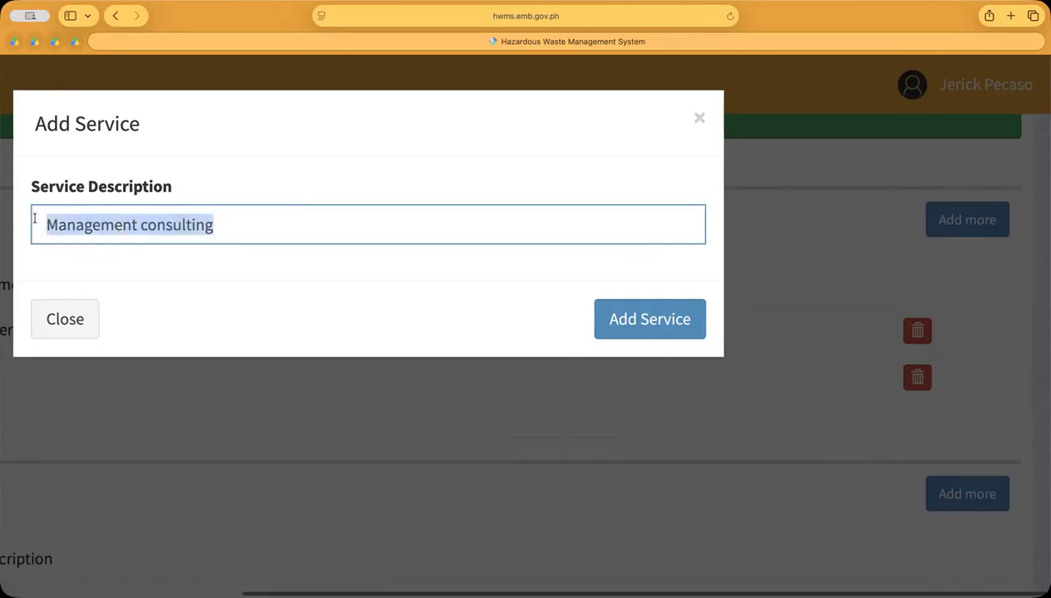
type("legal advice")
left_click_drag(133, 219, 21, 219)
type("accountn")
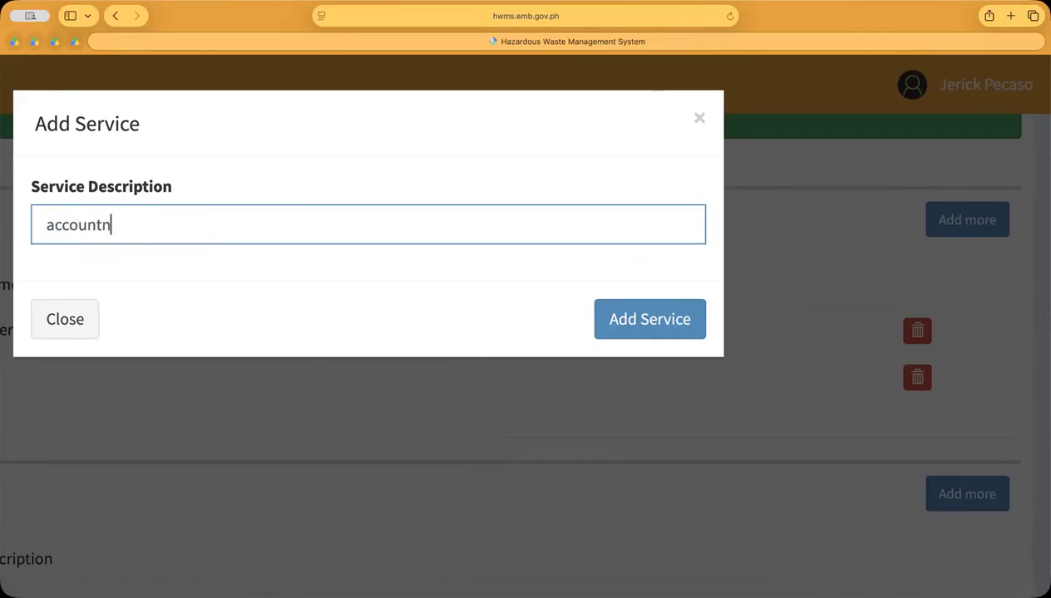
key("BackSpace")
type("ing")
Step: Replace the service description with "Personal banking"
left_click_drag(136, 223, 34, 217)
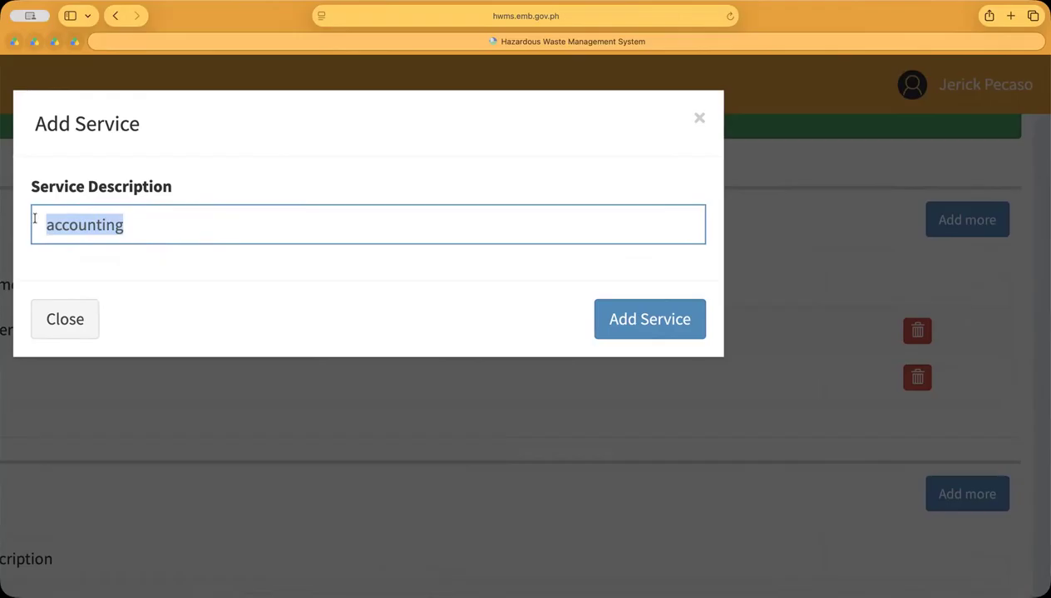
type("Pwe")
key("BackSpace")
key("BackSpace")
type("ersonal bam")
key("BackSpace")
type("nking")
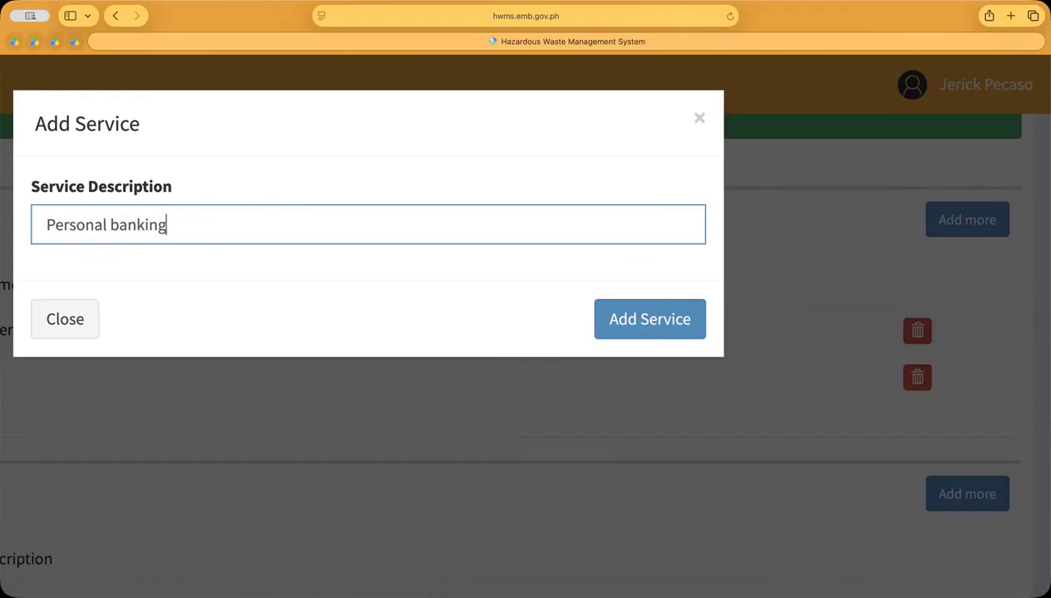
Step: Replace the service description with "mortgage lending" and then with "emergency medical treatment"
left_click_drag(190, 225, 38, 224)
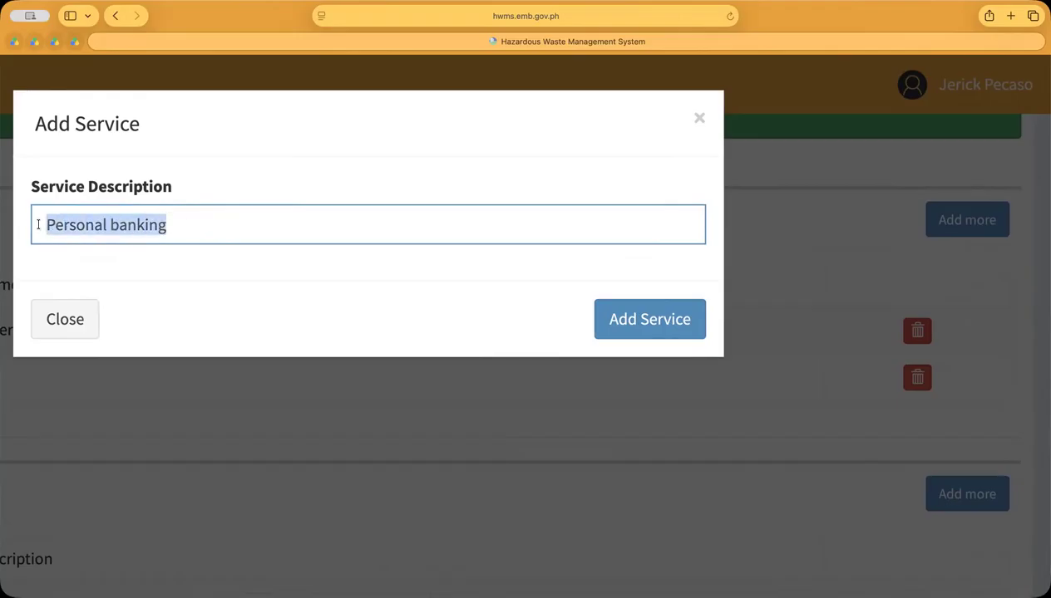
type("m")
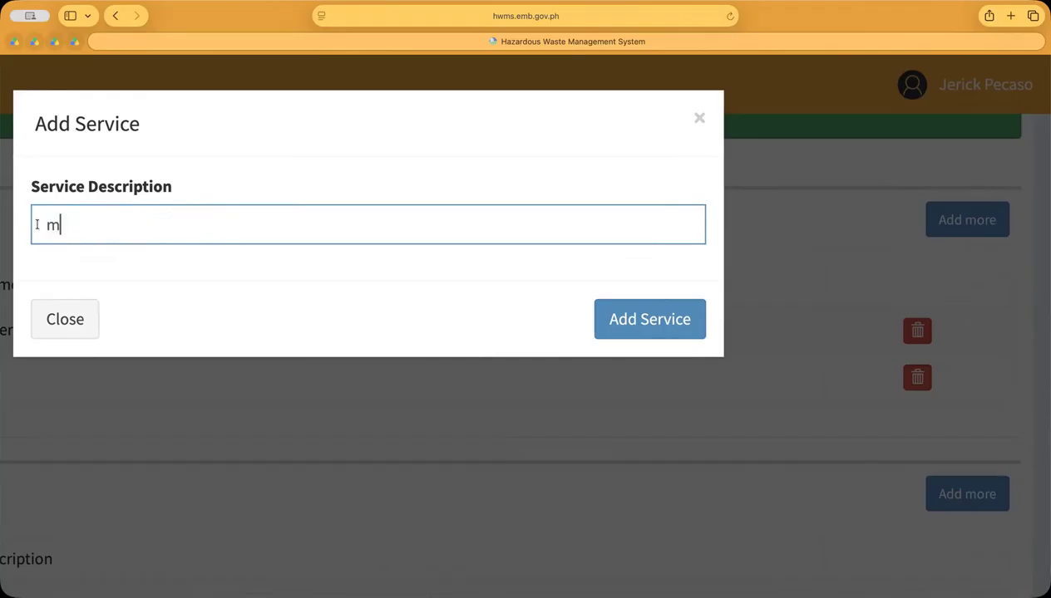
type("ortgage lending")
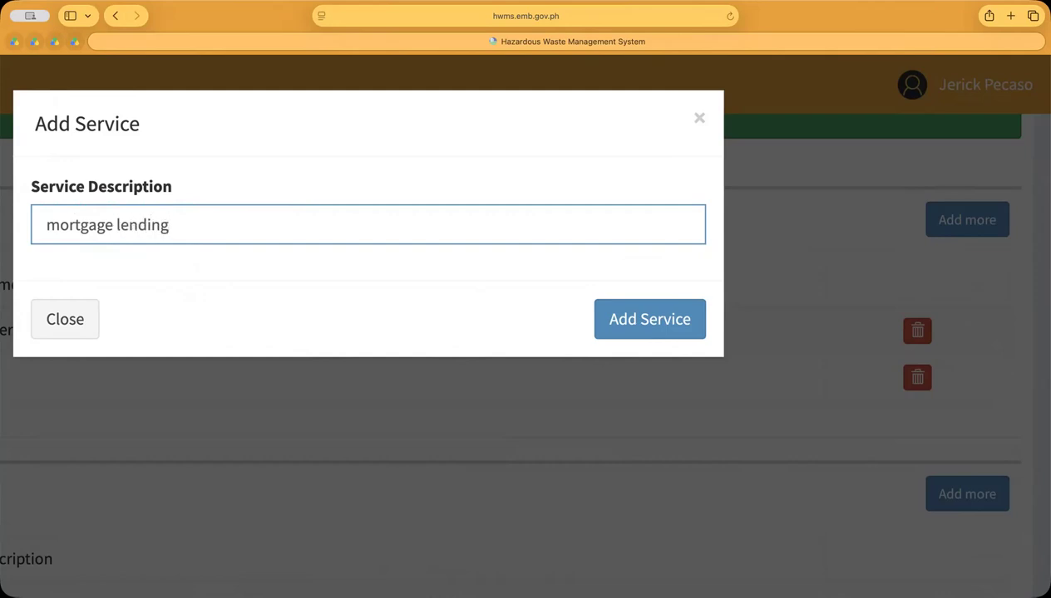
left_click_drag(177, 225, 44, 223)
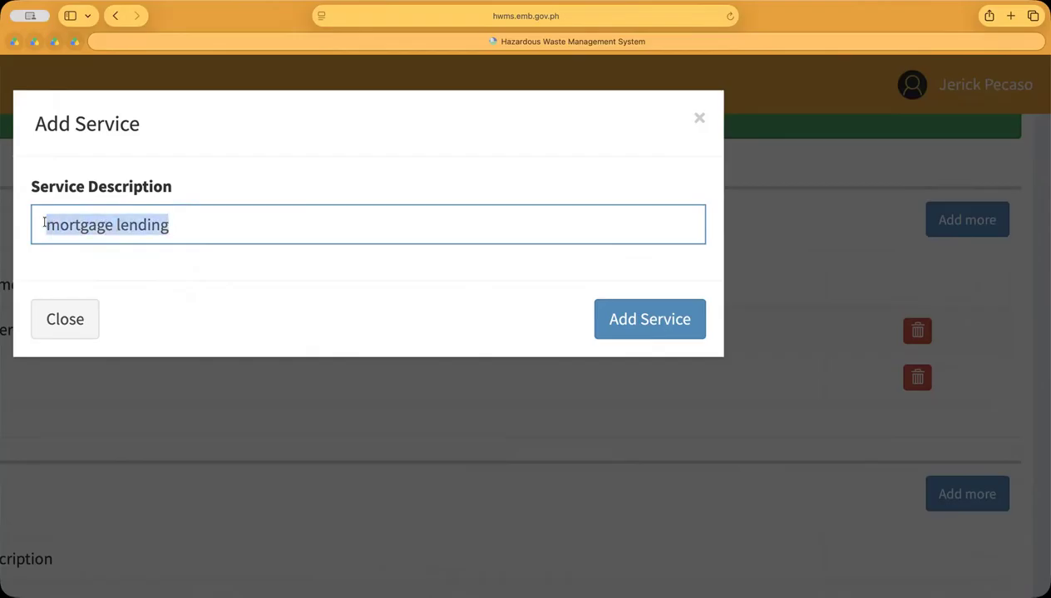
type("emergen")
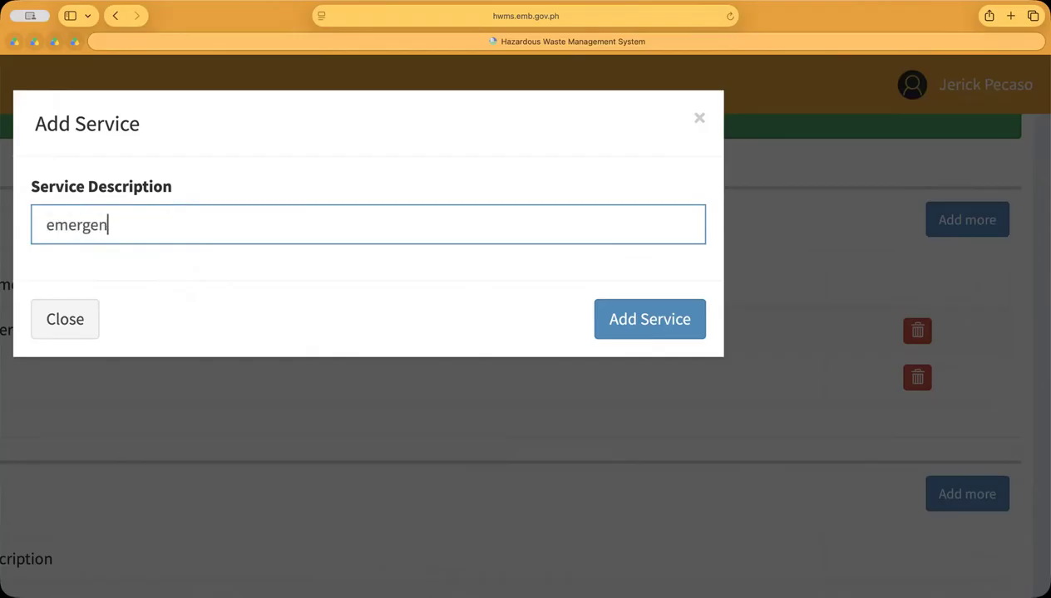
type("cy medical tre")
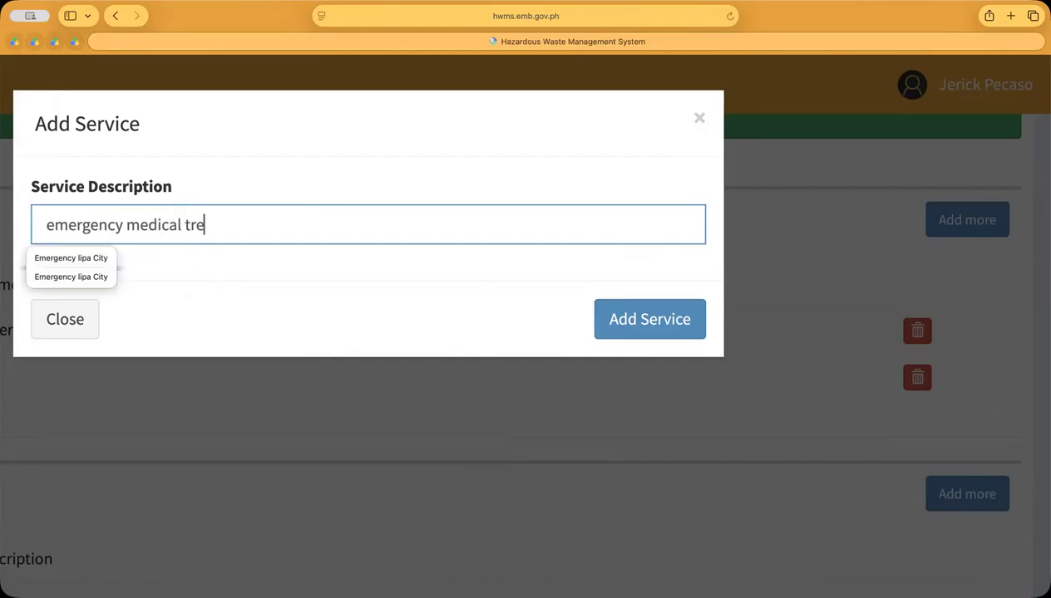
type("atment")
Step: Replace the service description with "nursing home care"
left_click_drag(253, 225, 34, 221)
type("nuring")
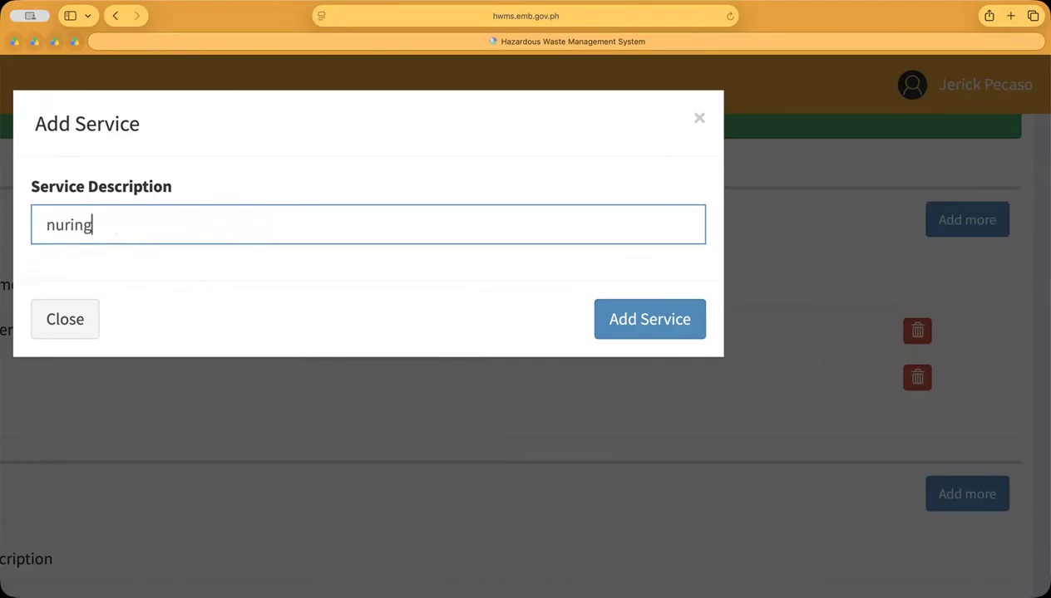
key("BackSpace")
key("BackSpace")
key("BackSpace")
type("sing n")
type("om")
key("BackSpace")
key("BackSpace")
key("BackSpace")
type("home care")
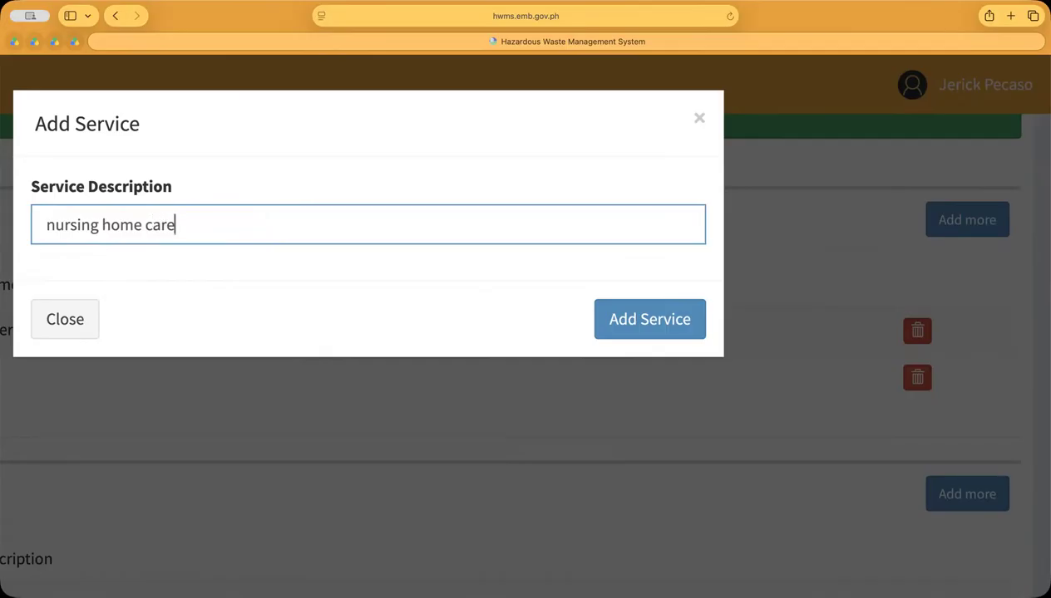
Step: Clear the service description and enter "dental cleaning" instead
key("BackSpace")
key("BackSpace")
key("BackSpace")
key("BackSpace")
key("BackSpace")
key("BackSpace")
key("BackSpace")
key("BackSpace")
key("BackSpace")
key("BackSpace")
key("BackSpace")
key("BackSpace")
key("BackSpace")
key("BackSpace")
key("BackSpace")
key("BackSpace")
key("BackSpace")
type("dental ")
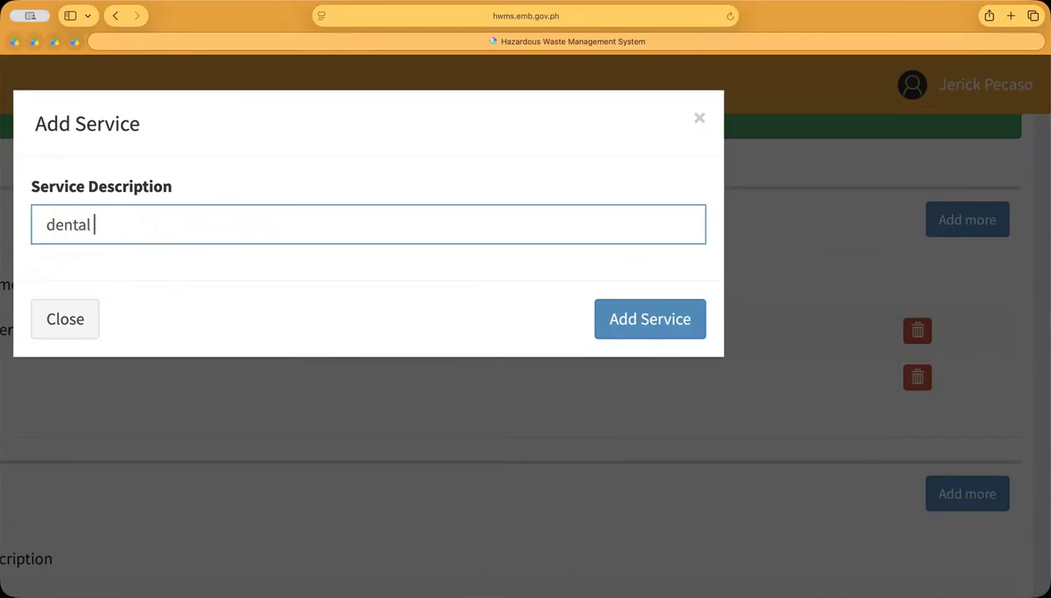
type("cleaning")
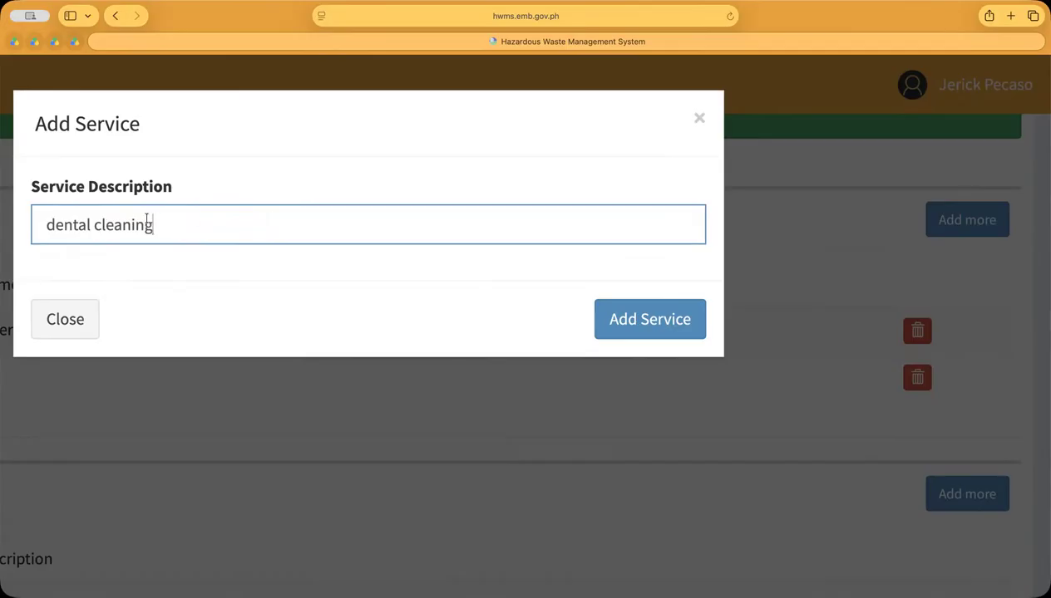
Step: Replace the service description with "hotel room stay" and then with "car rental"
left_click_drag(153, 223, 40, 218)
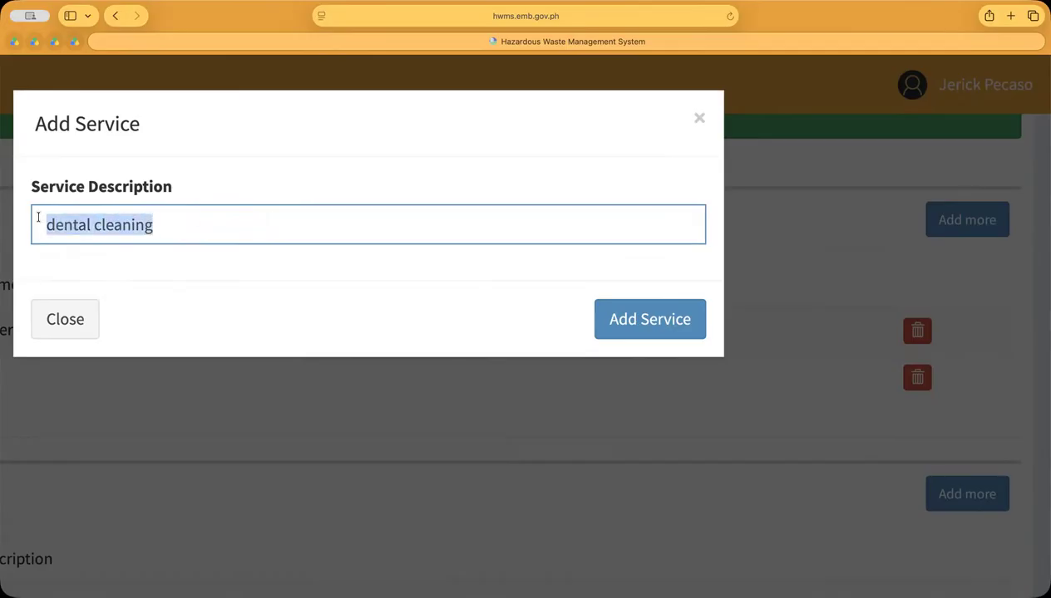
type("hotel room")
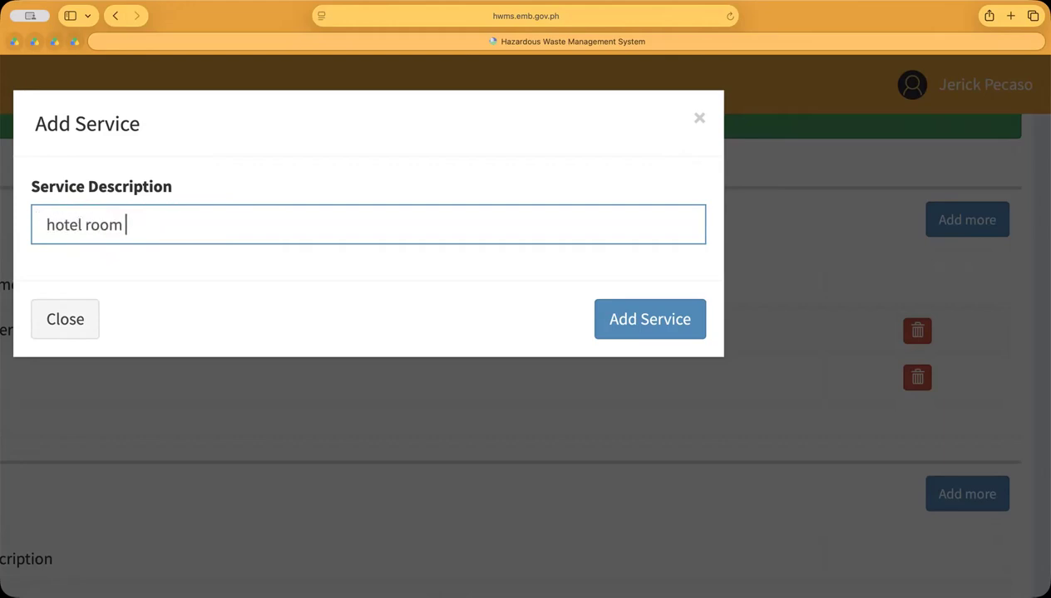
type(" stay")
left_click_drag(183, 227, 37, 224)
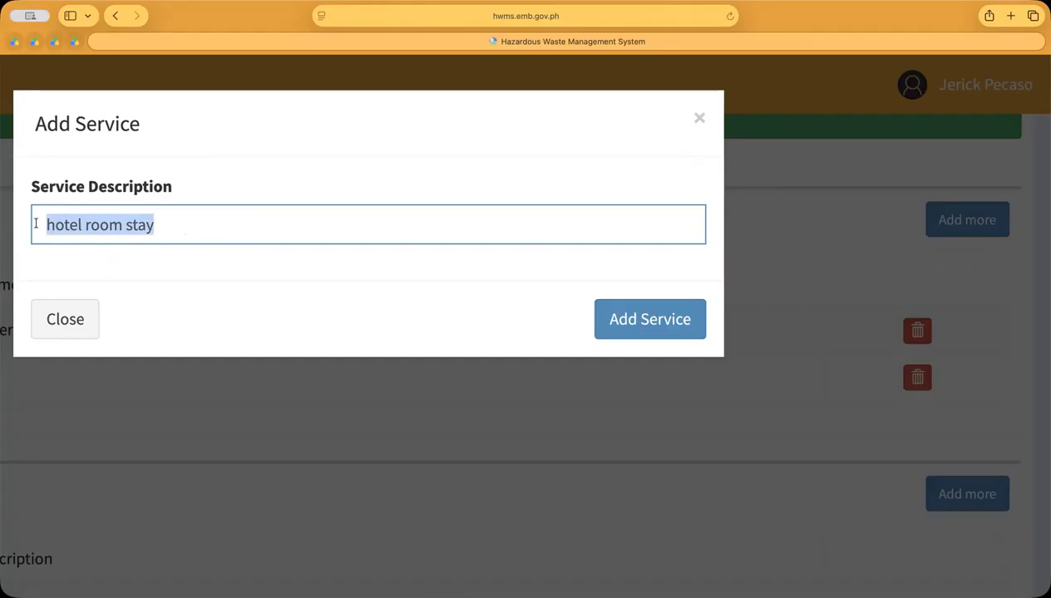
type("car rental")
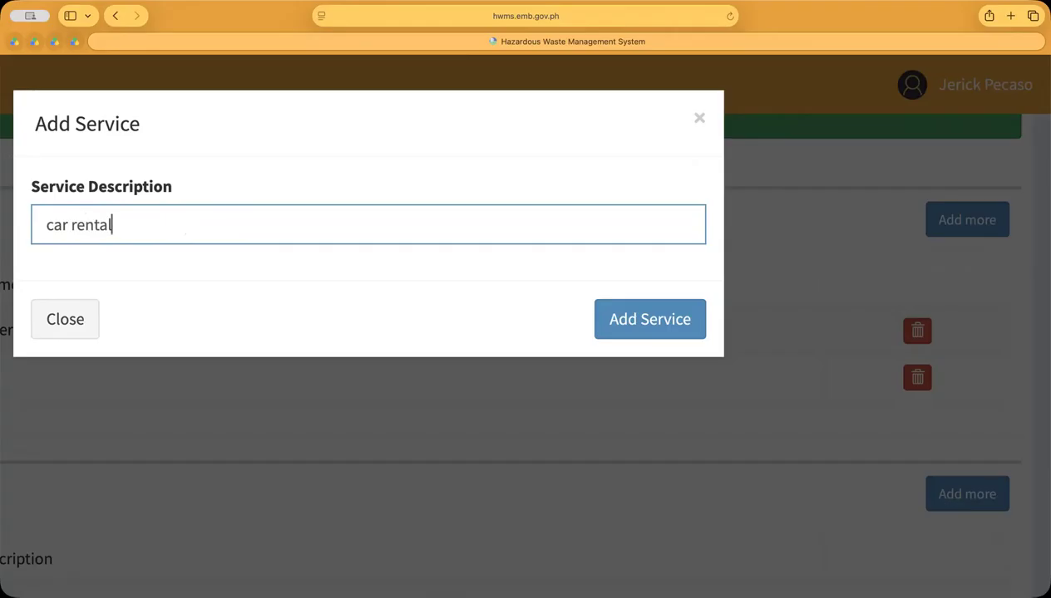
Step: Replace the service description with "haircut" and then with "dry cleaning and laundry"
left_click_drag(140, 223, 16, 225)
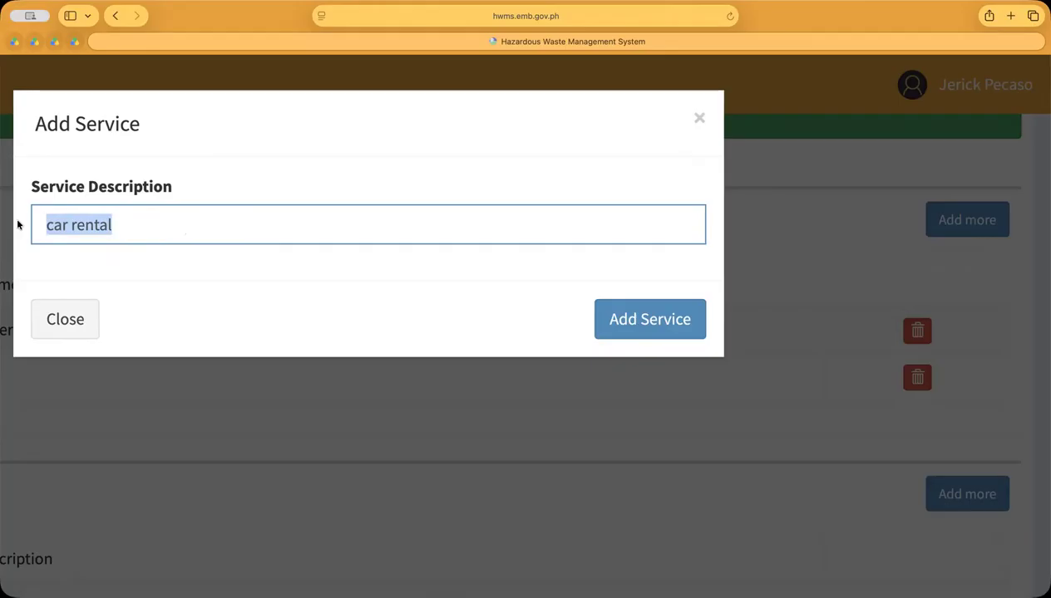
type("haircut")
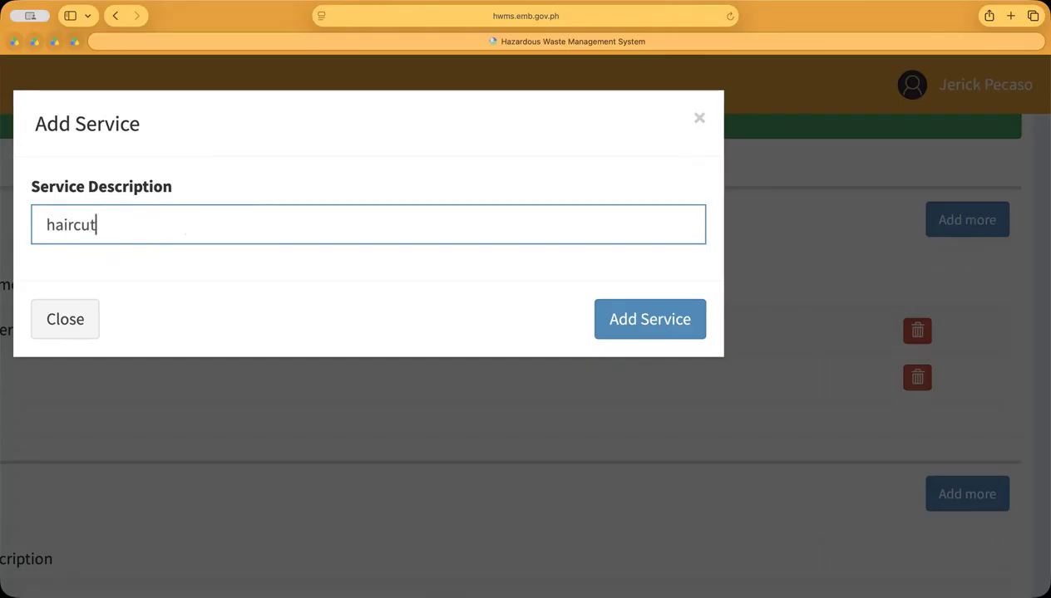
key("BackSpace")
key("BackSpace")
key("BackSpace")
key("BackSpace")
key("BackSpace")
key("BackSpace")
key("BackSpace")
type("dry c")
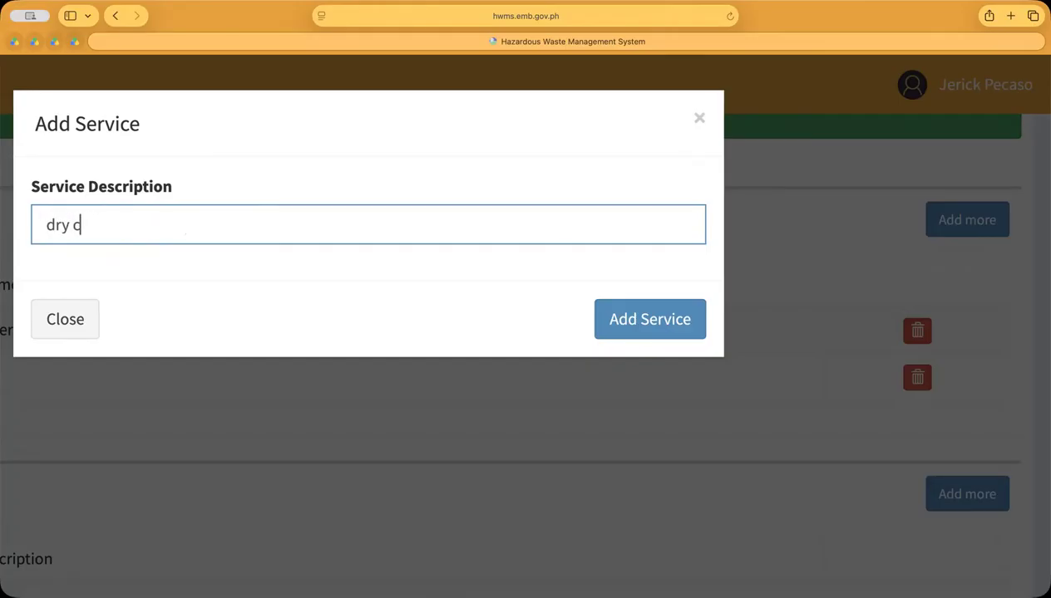
type("leaning and laundry")
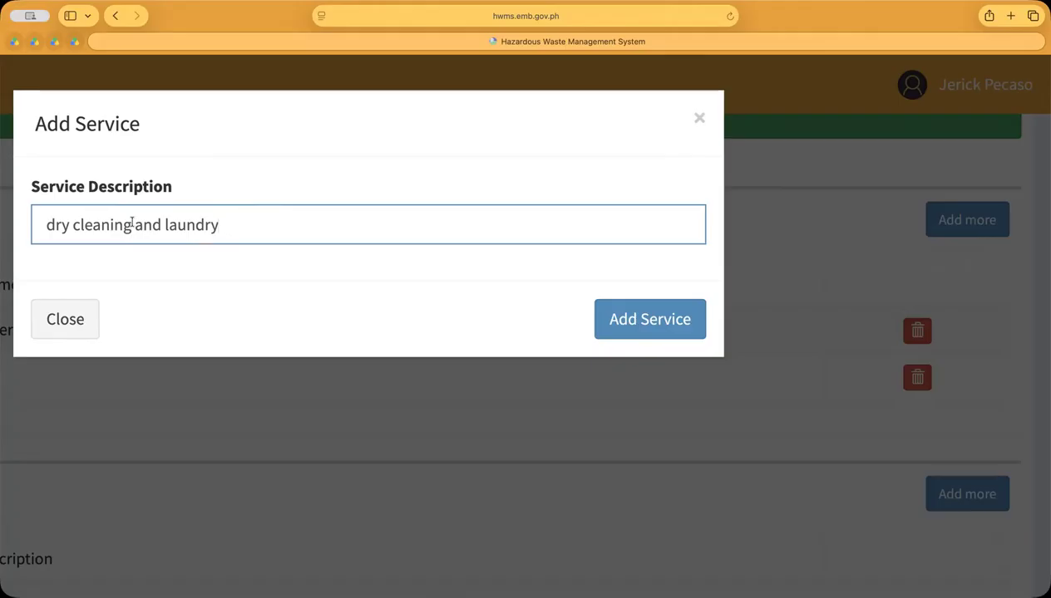
Step: Replace the service description with "towing services" and then with "electricity supply"
left_click_drag(224, 224, 46, 222)
type("to")
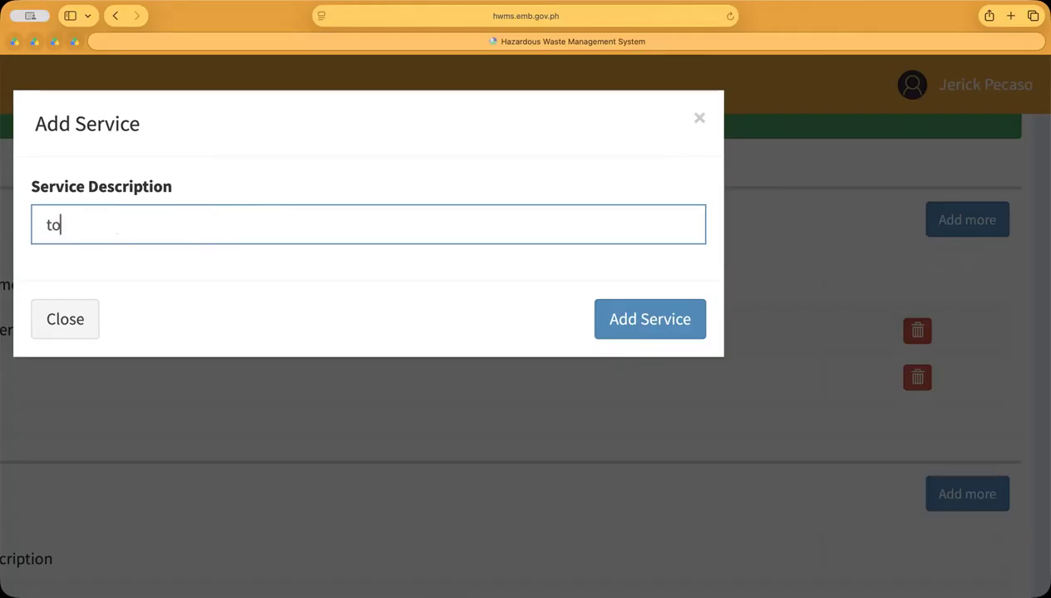
type("wing services")
left_click_drag(159, 226, 25, 222)
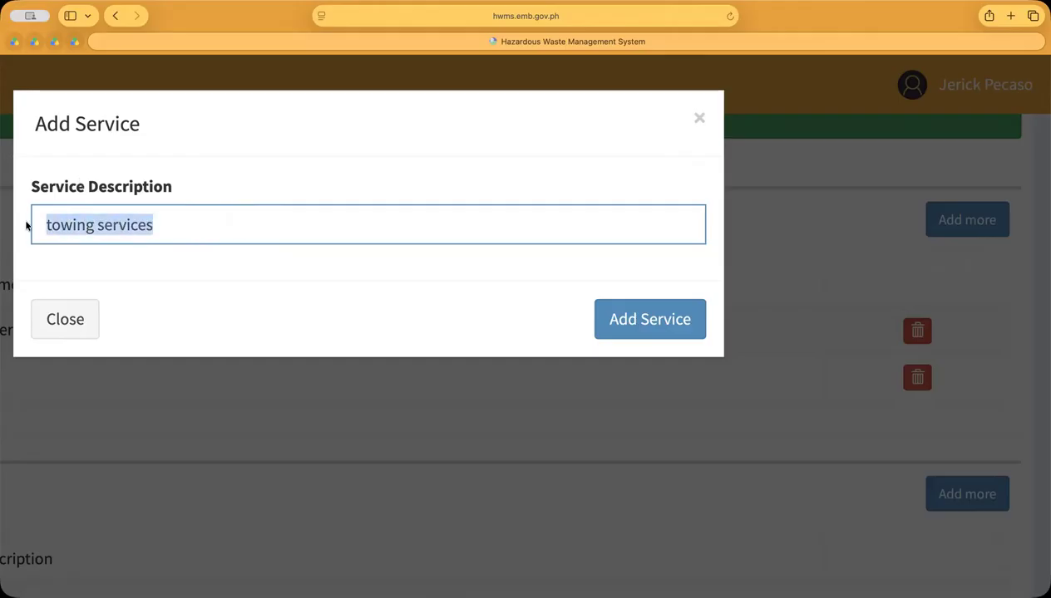
type("ele")
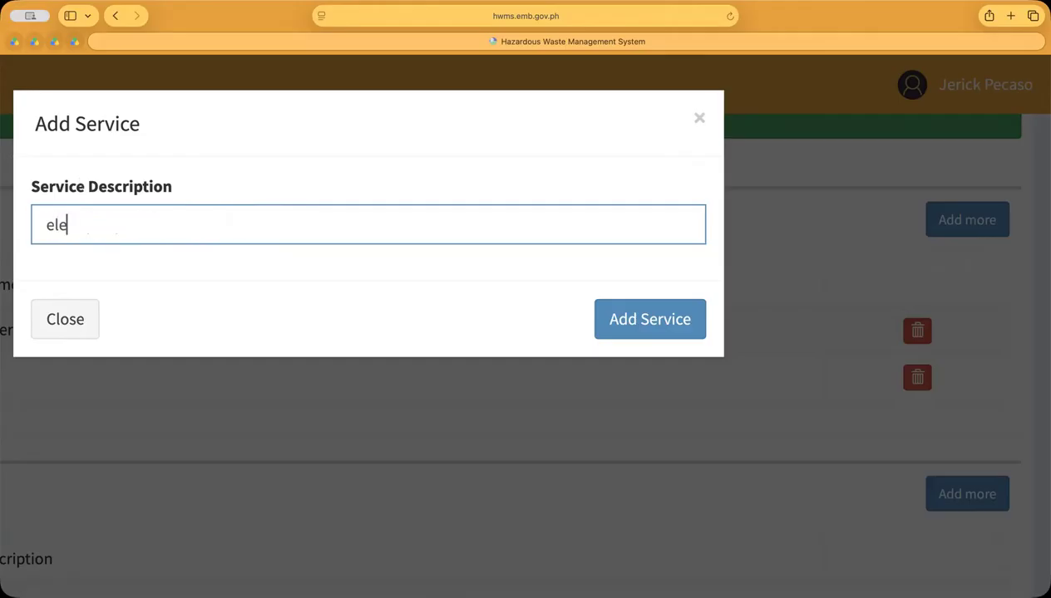
type("ctricity s")
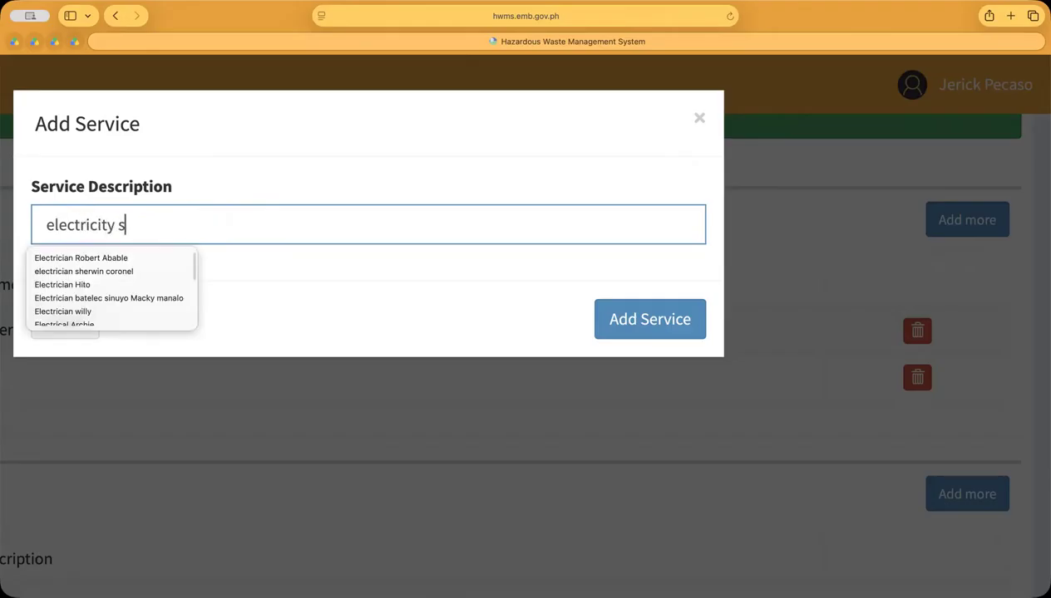
type("upply")
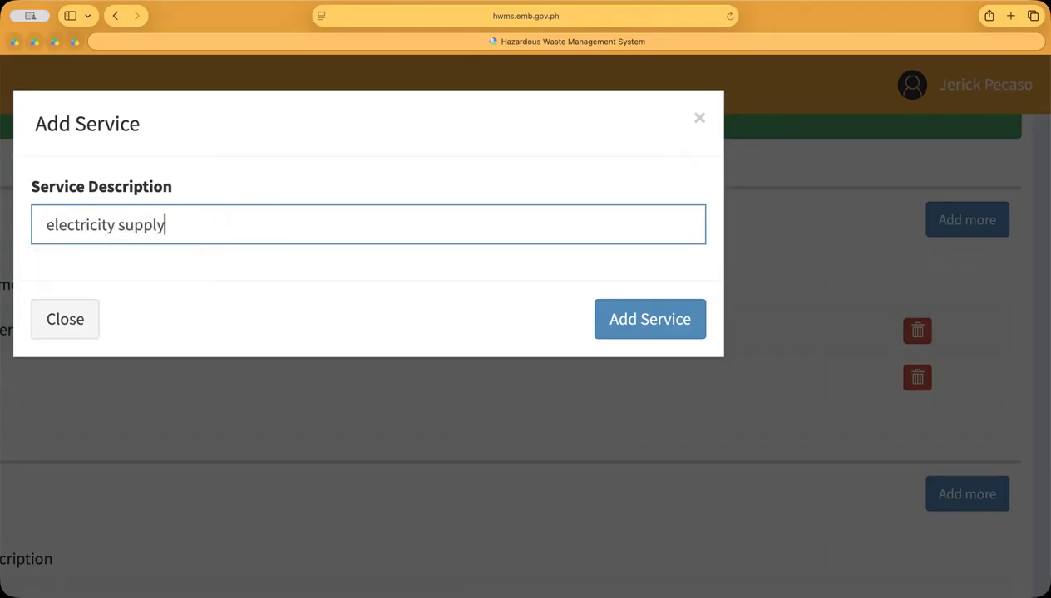
Step: Set the service description to "waste collection" and add the service to the application
scroll(25, 225, "up", 1)
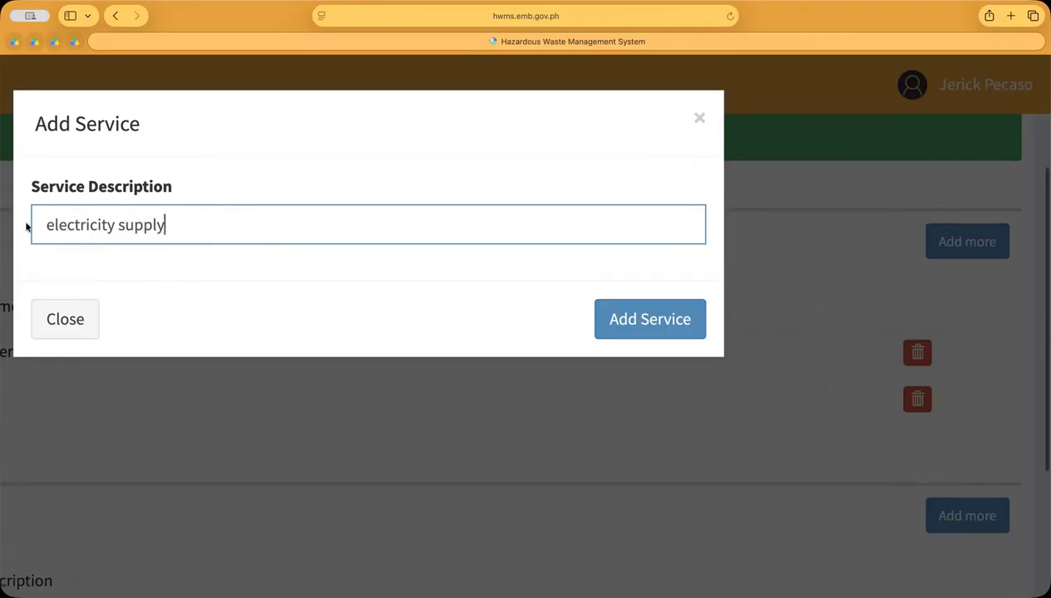
left_click_drag(169, 225, 43, 223)
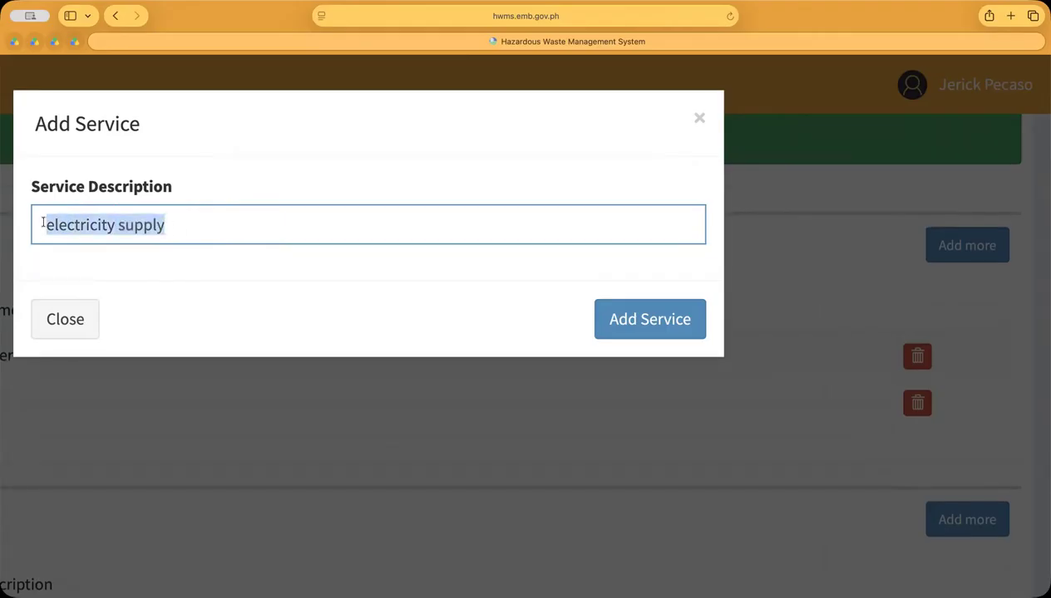
type("waste c")
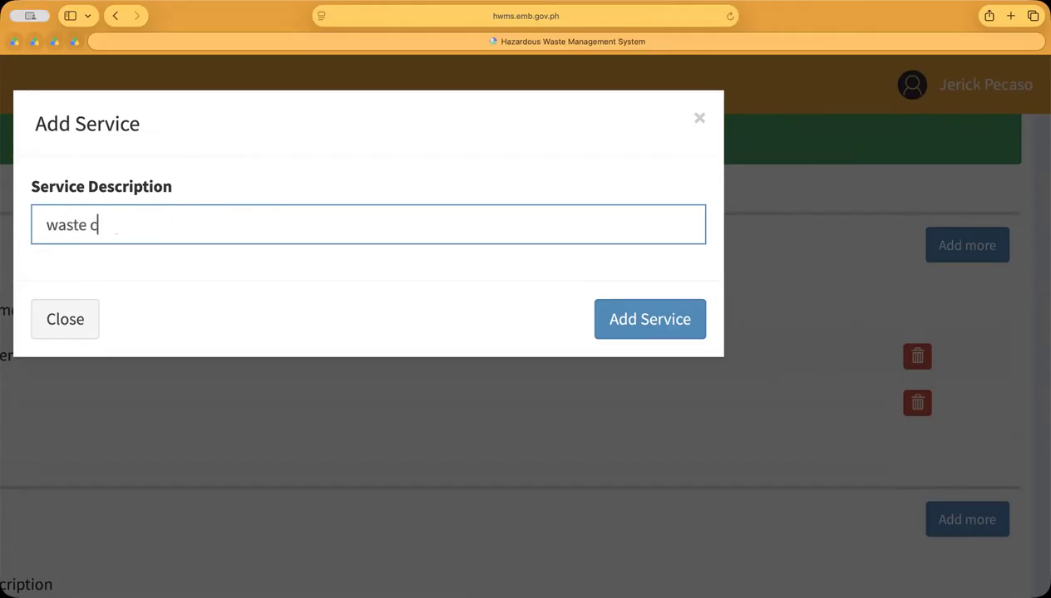
type("ollection")
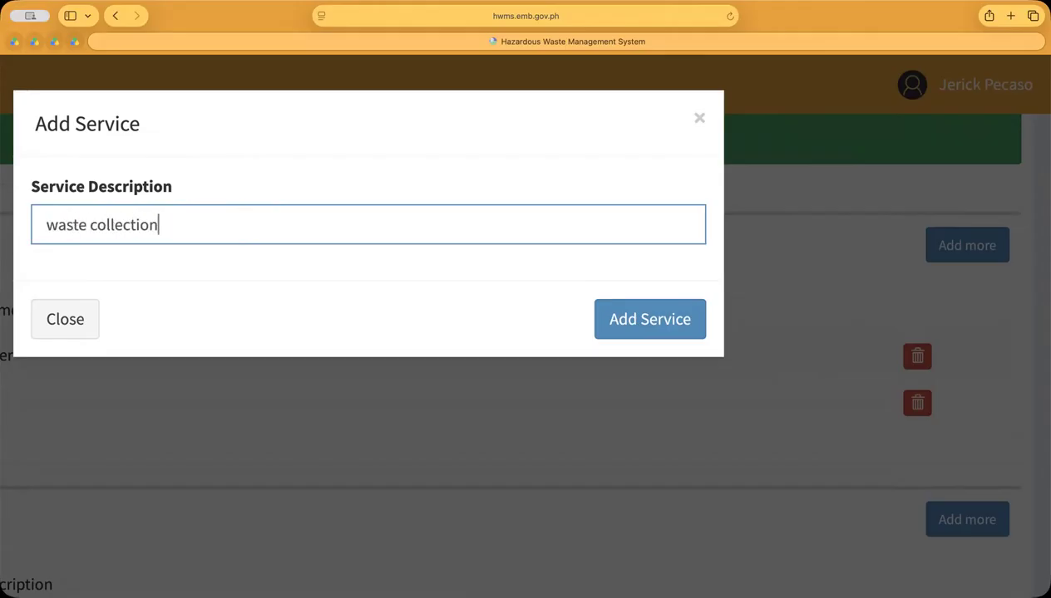
left_click_drag(158, 223, 27, 220)
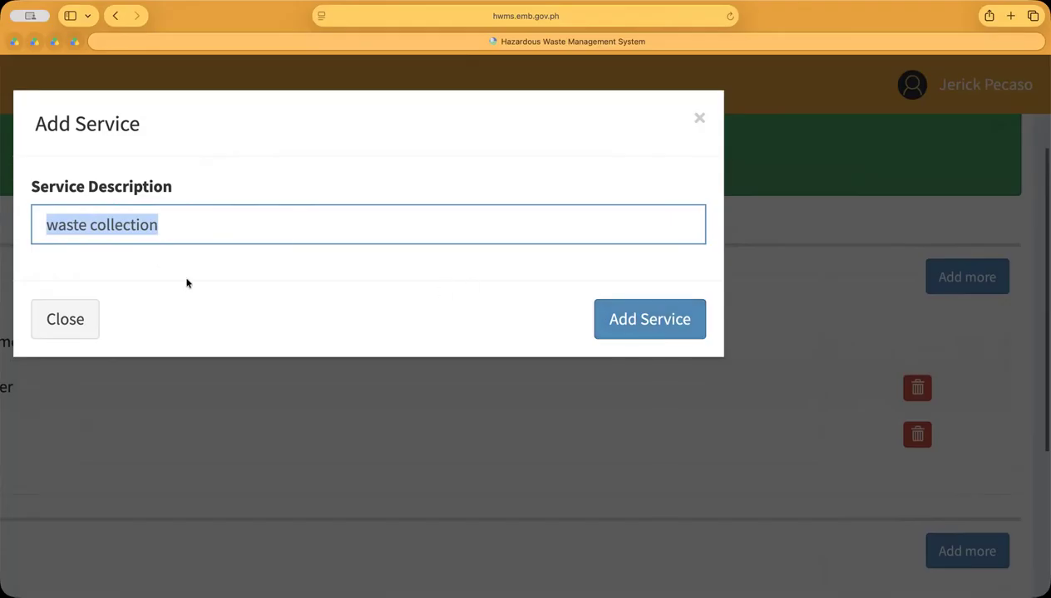
left_click(661, 329)
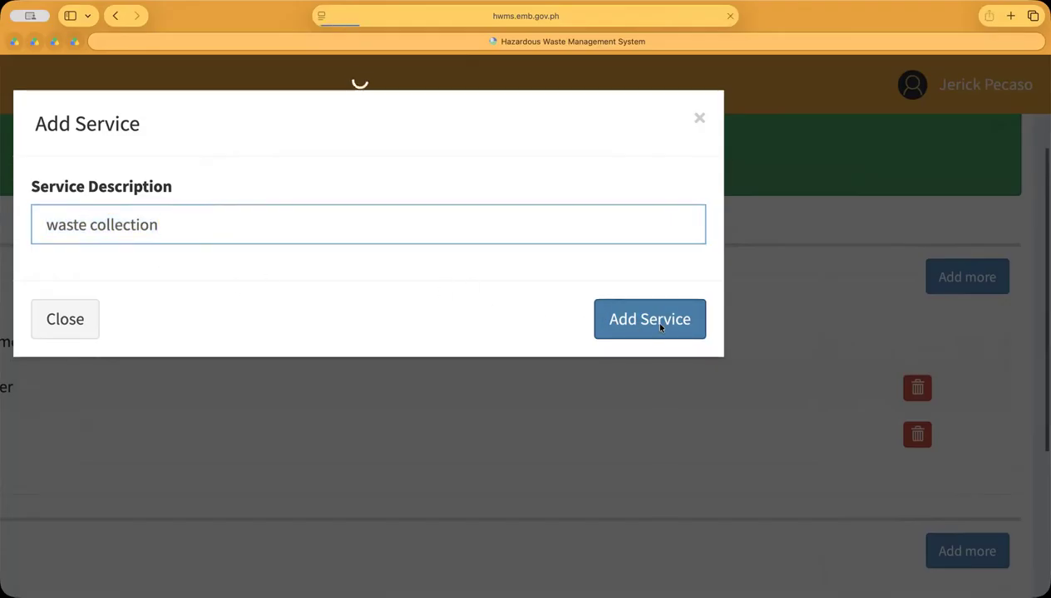
Step: Collapse the navigation sidebar and review the entries in the Products and Service lists
scroll(400, 439, "down", 5)
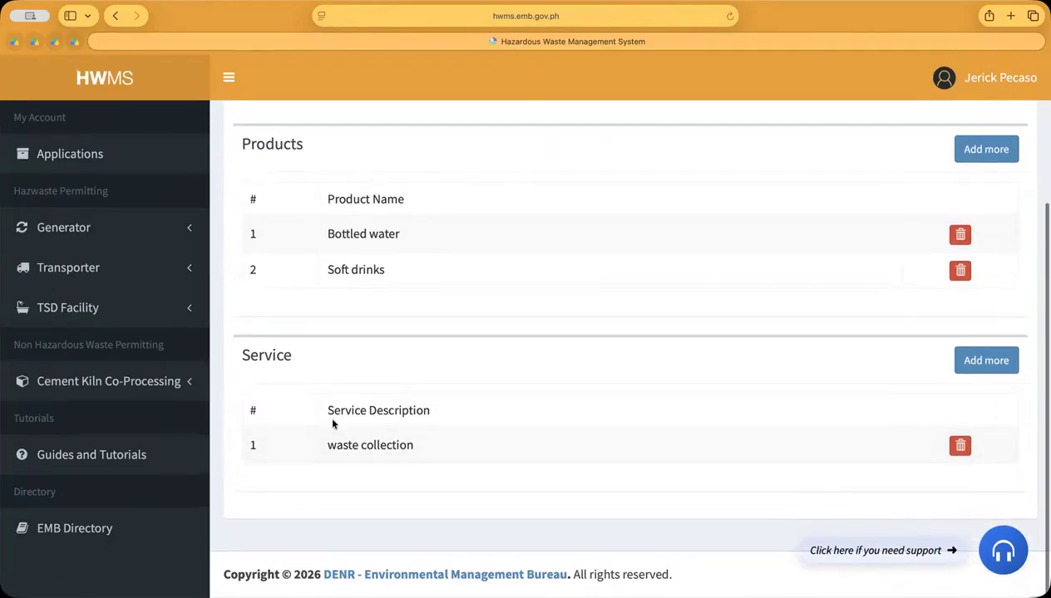
scroll(333, 423, "up", 3)
scroll(277, 171, "up", 3)
scroll(277, 172, "up", 3)
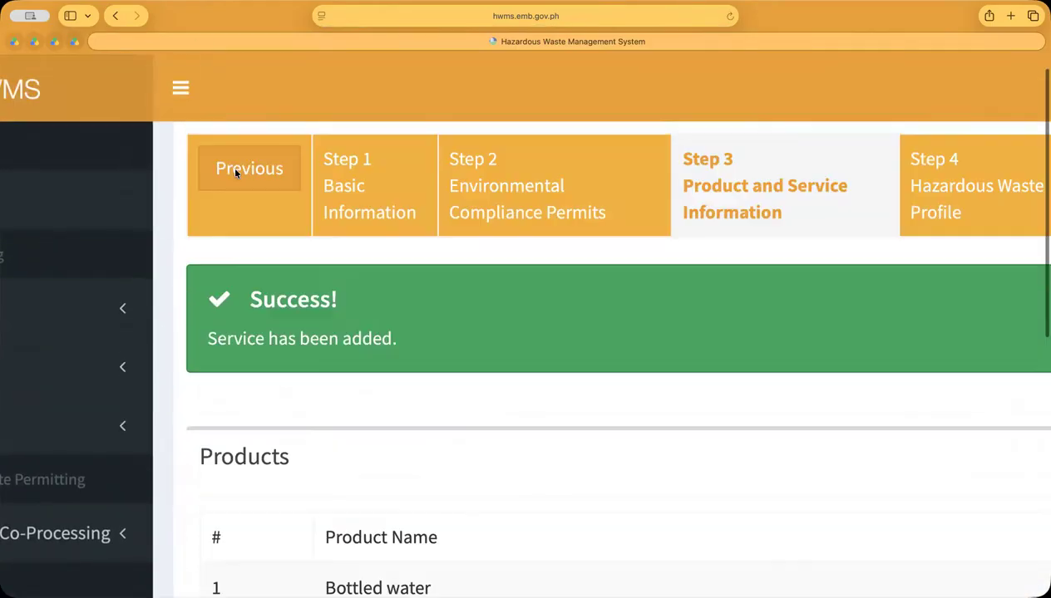
left_click(180, 101)
scroll(576, 337, "down", 5)
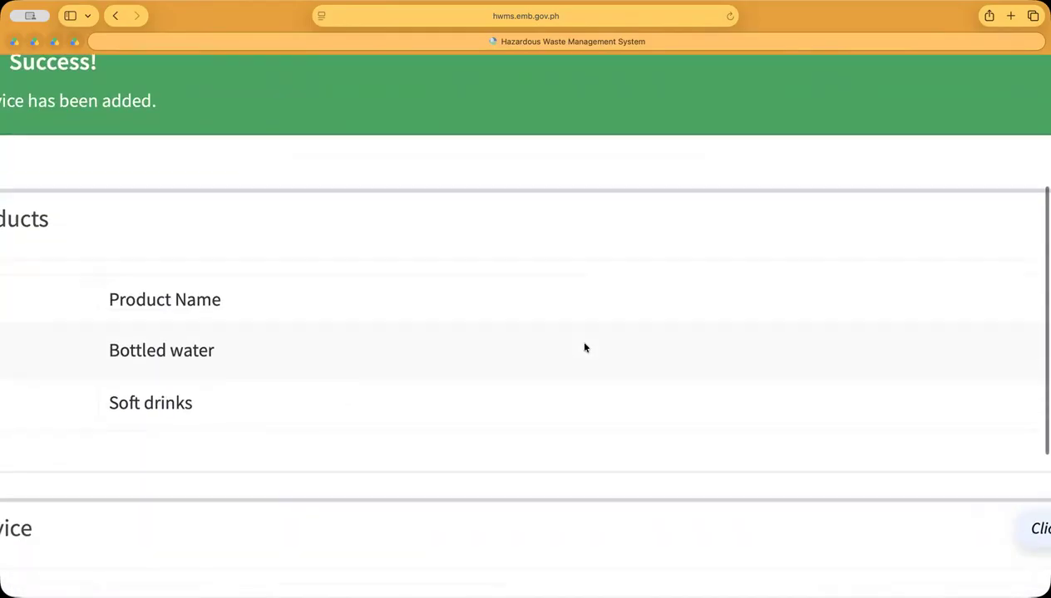
scroll(576, 338, "down", 3)
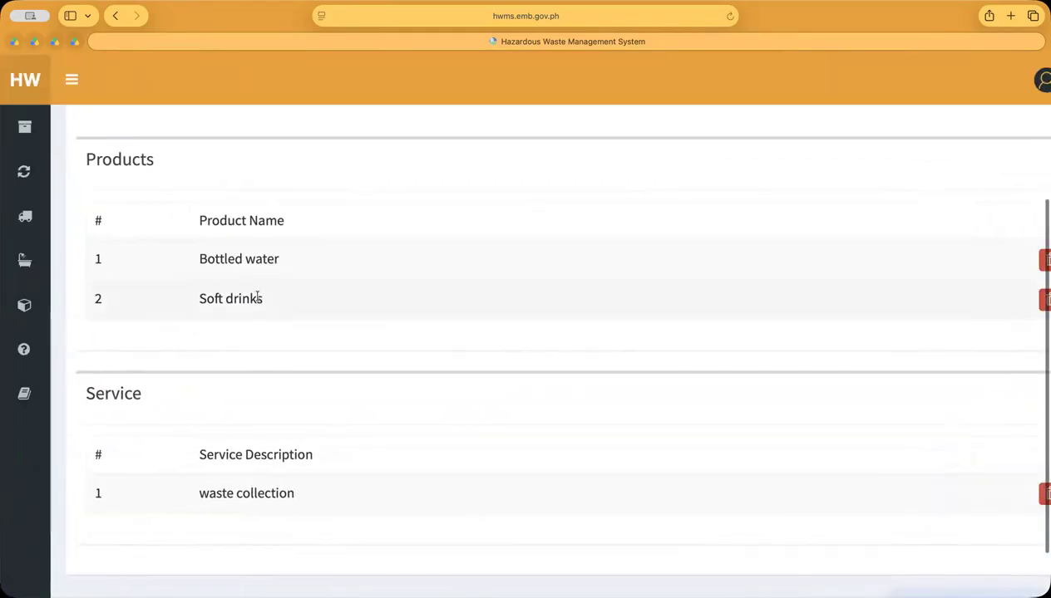
scroll(284, 308, "right", 3)
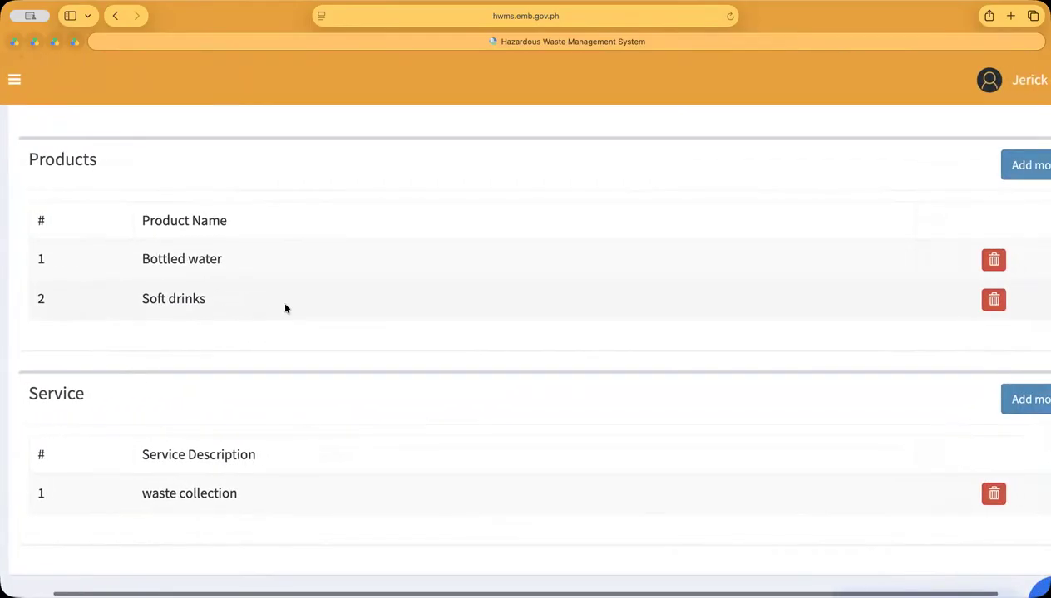
scroll(291, 308, "left", 2)
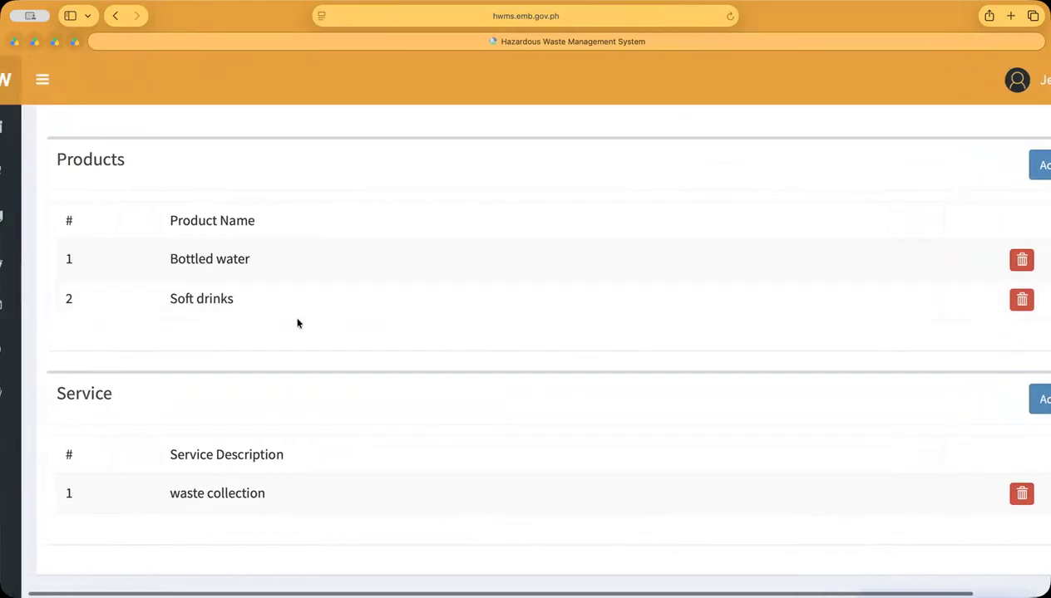
Step: Highlight the Products heading and then the Service heading, and review the entries listed under each
left_click_drag(58, 159, 141, 160)
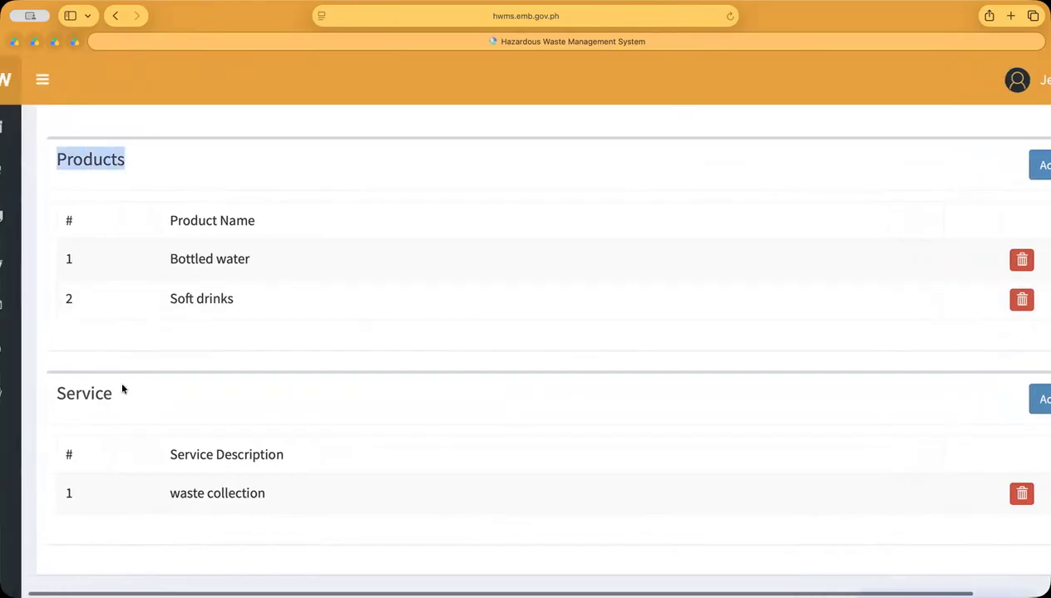
left_click(54, 395)
left_click_drag(54, 395, 129, 397)
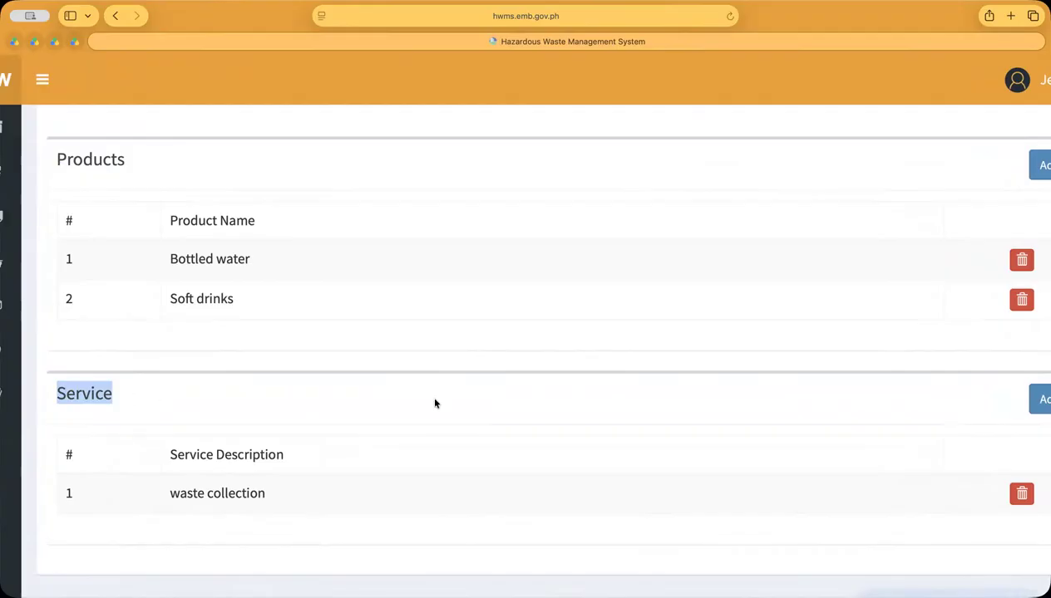
scroll(214, 371, "up", 2)
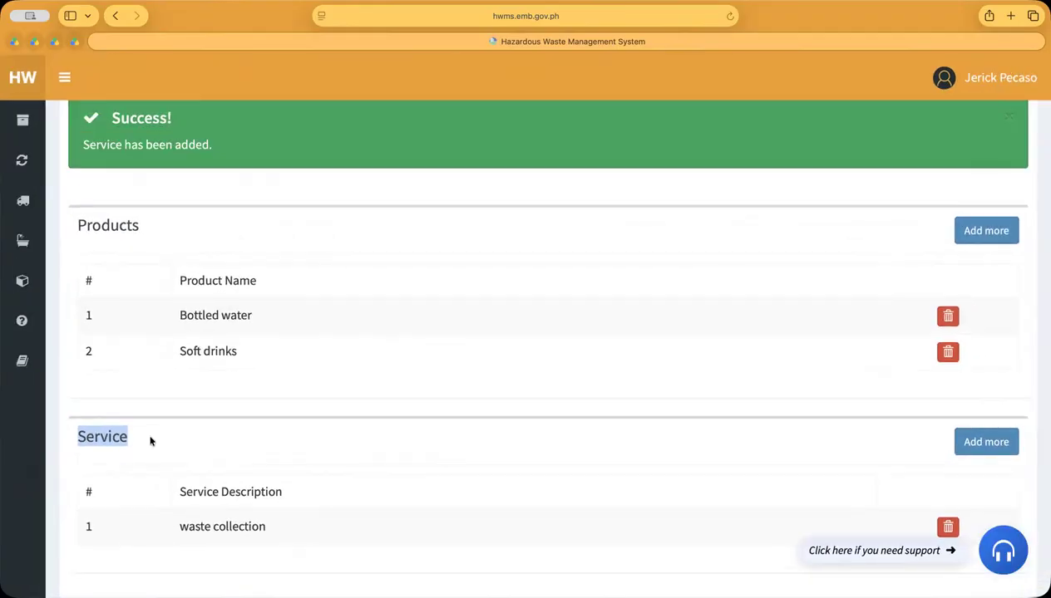
scroll(667, 459, "down", 2)
scroll(668, 459, "up", 3)
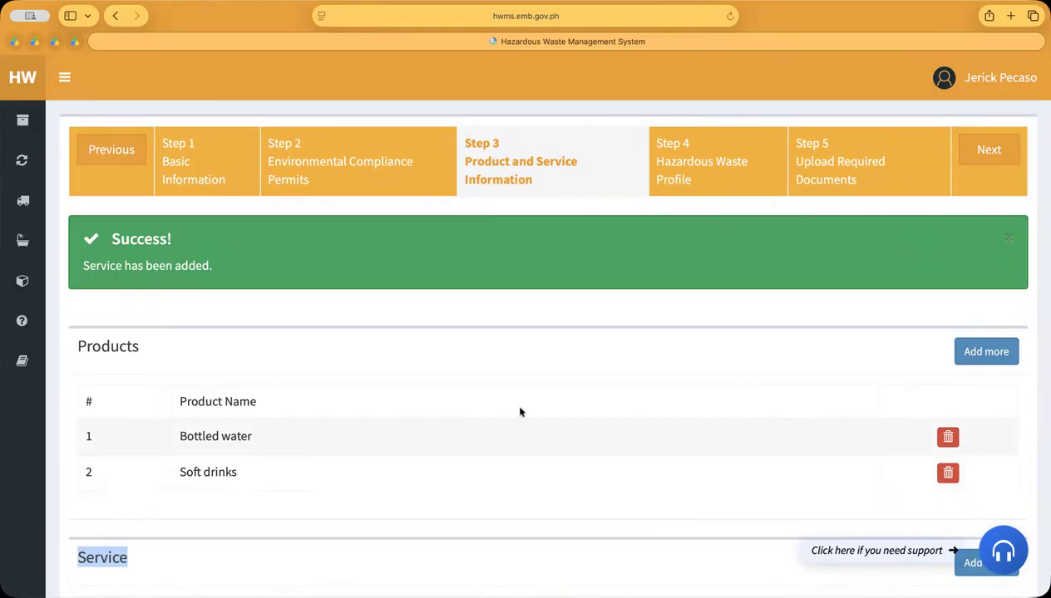
scroll(563, 405, "down", 1)
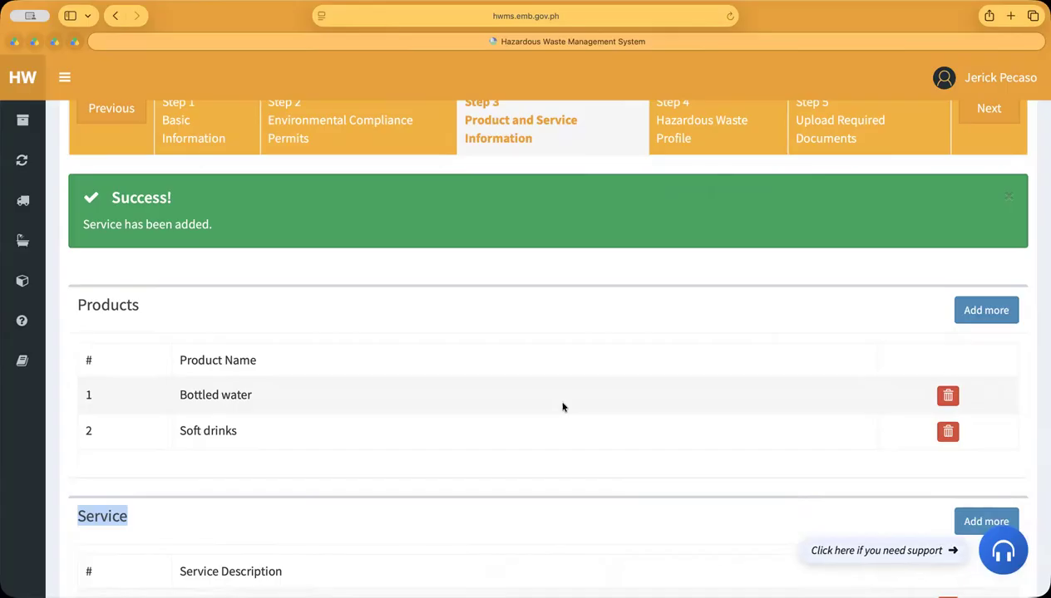
scroll(597, 342, "up", 1)
scroll(563, 378, "down", 2)
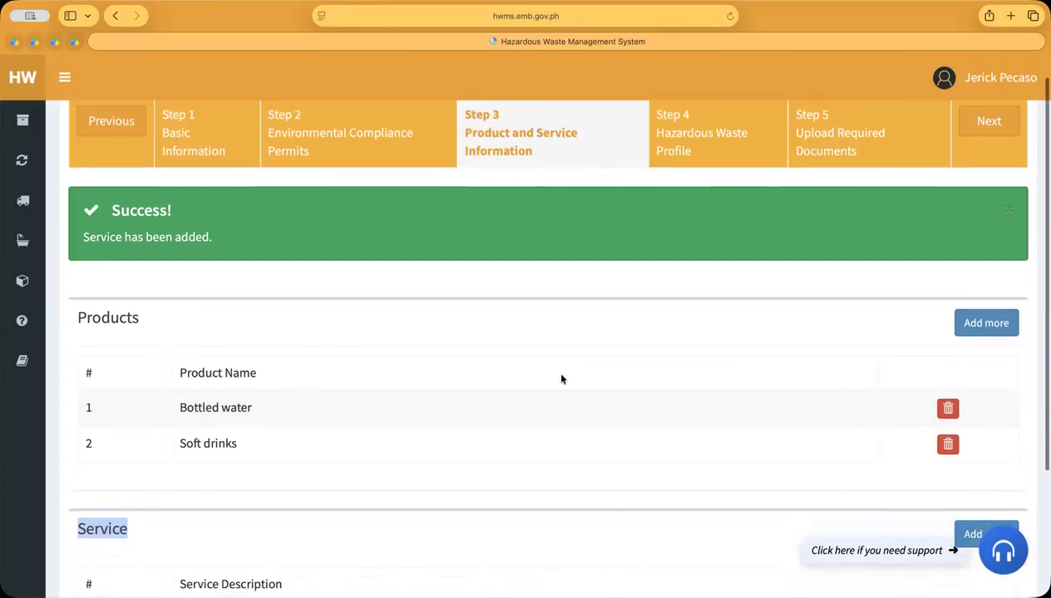
scroll(672, 328, "up", 1)
scroll(672, 328, "down", 1)
scroll(673, 328, "up", 1)
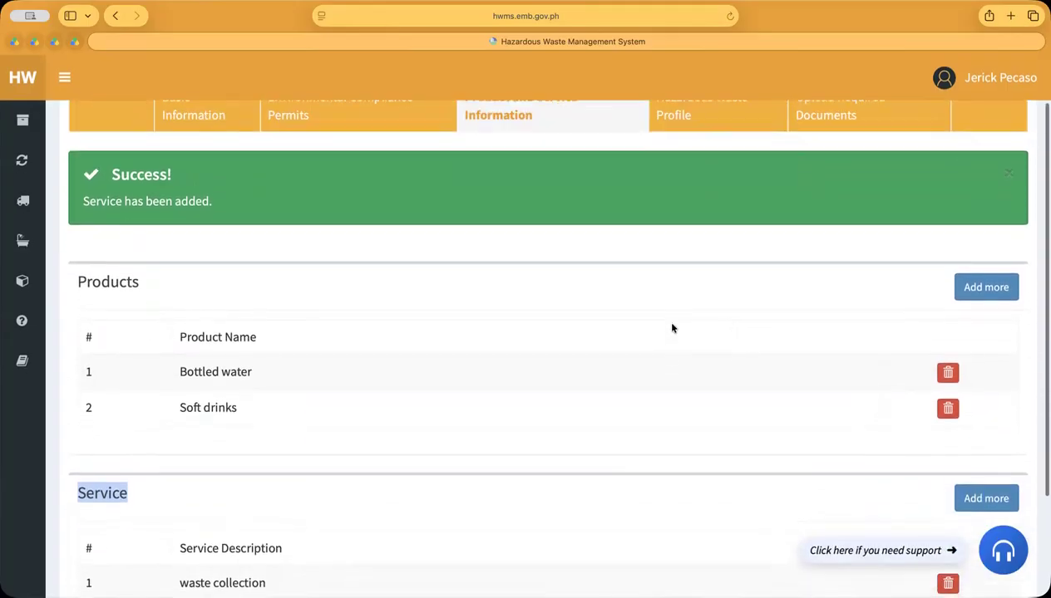
scroll(672, 328, "down", 1)
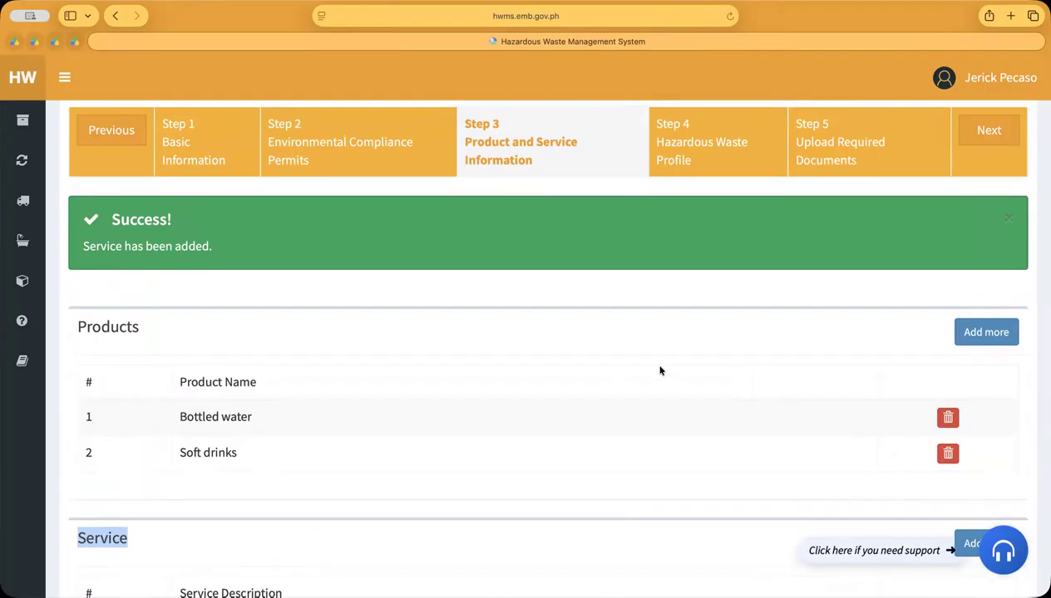
scroll(295, 354, "down", 2)
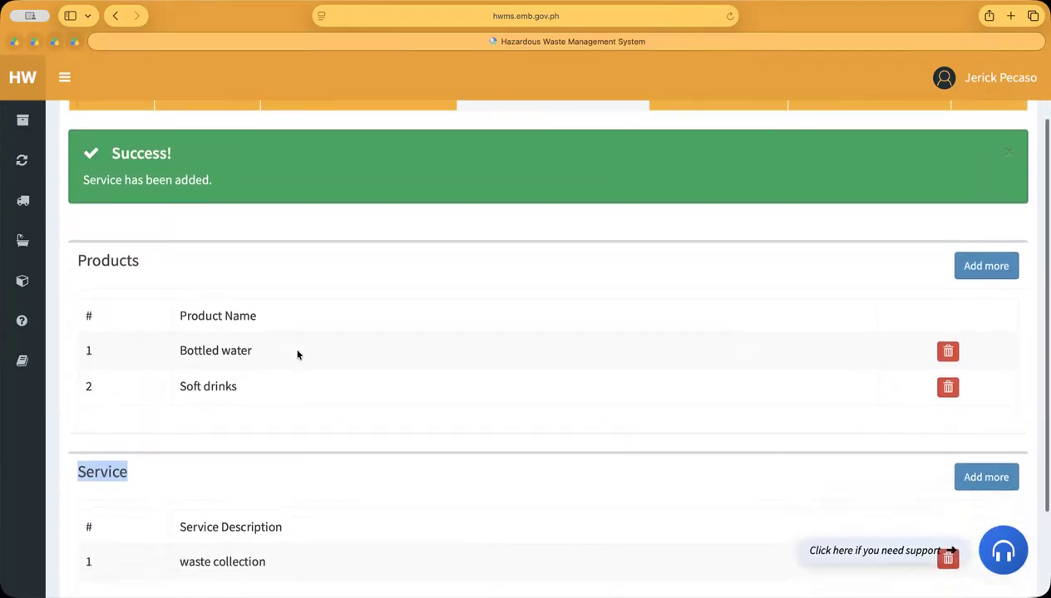
scroll(165, 380, "down", 1)
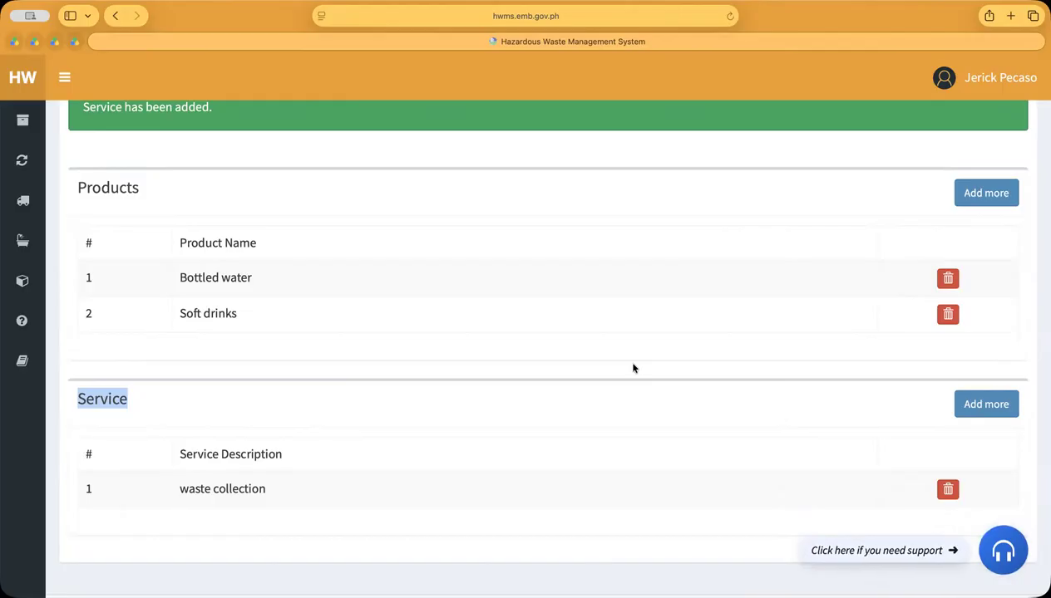
left_click(479, 378)
scroll(479, 377, "up", 3)
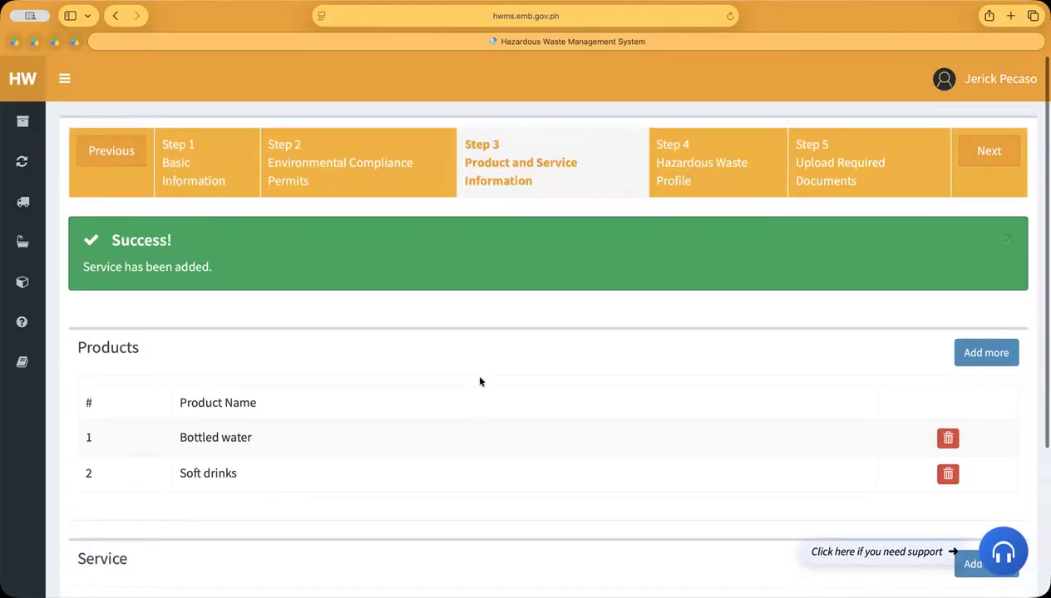
scroll(479, 381, "down", 1)
scroll(478, 381, "up", 1)
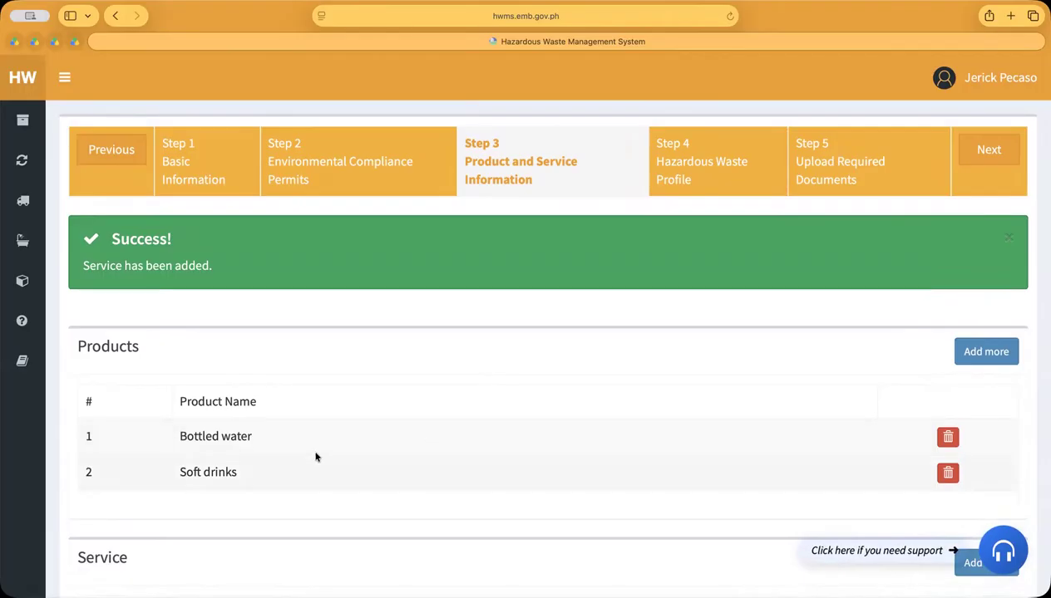
Step: Search the web for "DAo 2014-02" in a new browser tab and open the Environmental Management Bureau's PDF of the order
left_click(1010, 15)
type("DAo")
key("Return")
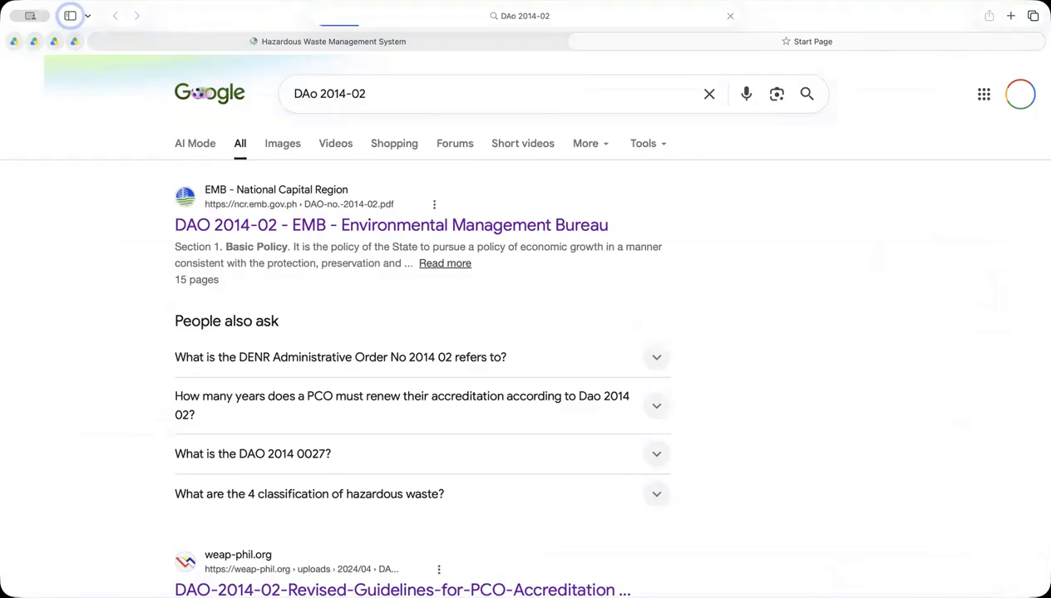
left_click(254, 223)
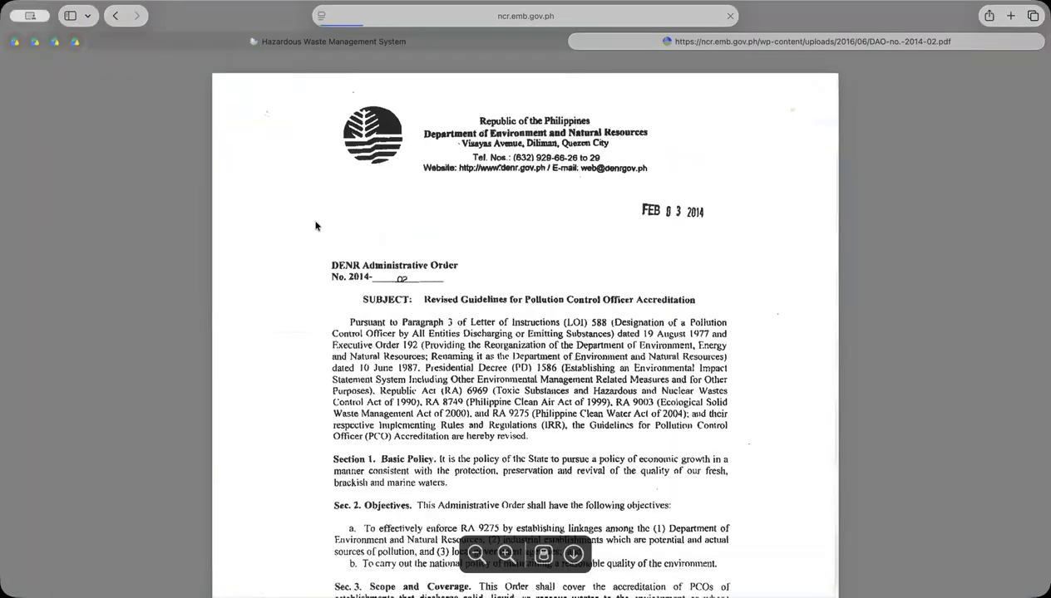
Step: Find Section 10 of DAO 2014-02 and read the duties and responsibilities of accredited PCOs, including permitting and registration requirements
scroll(470, 295, "up", 3)
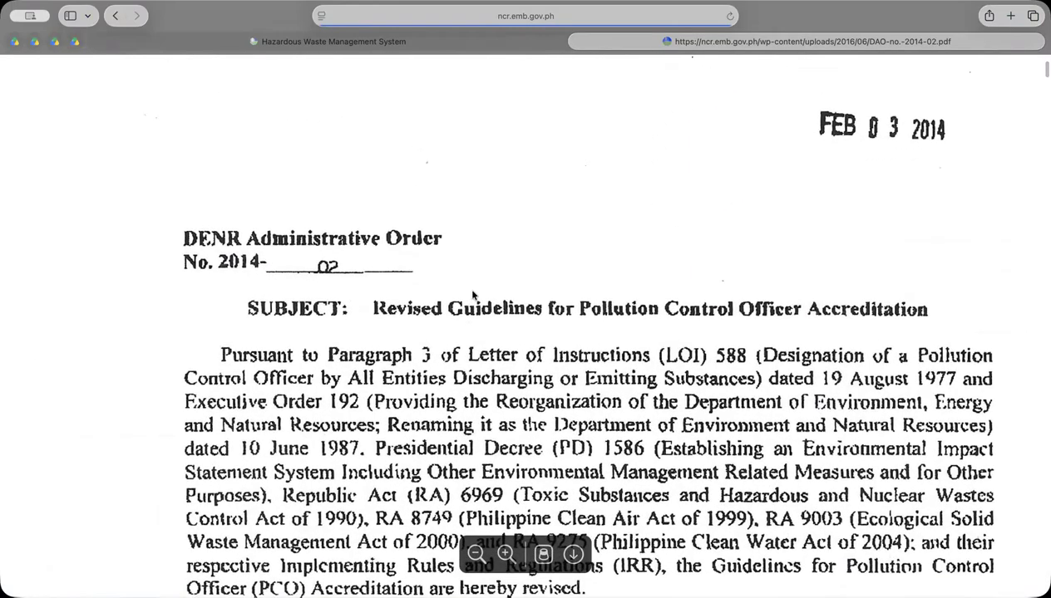
scroll(472, 295, "right", 2)
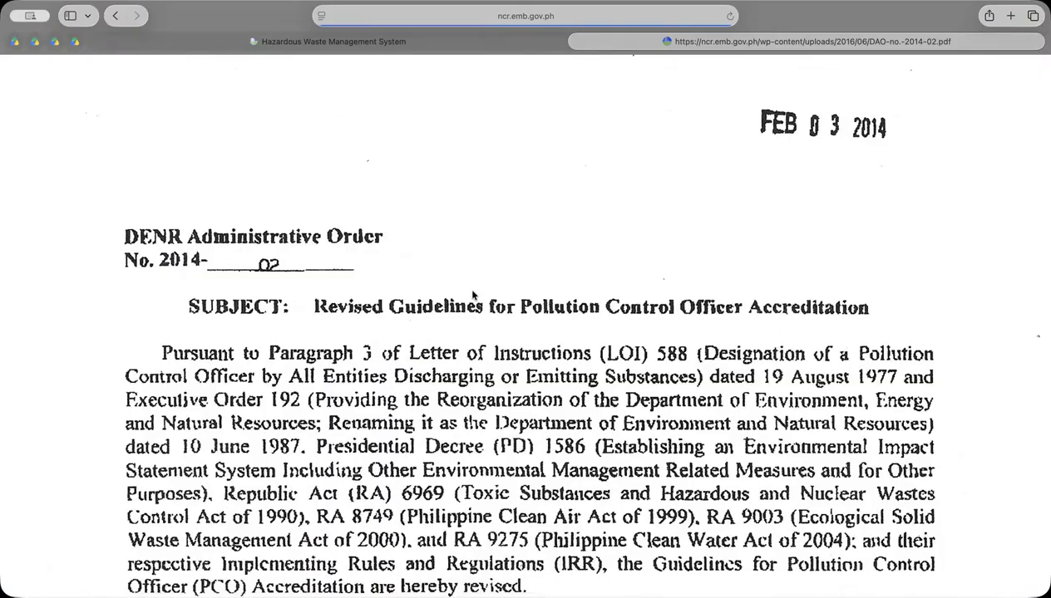
scroll(473, 295, "down", 20)
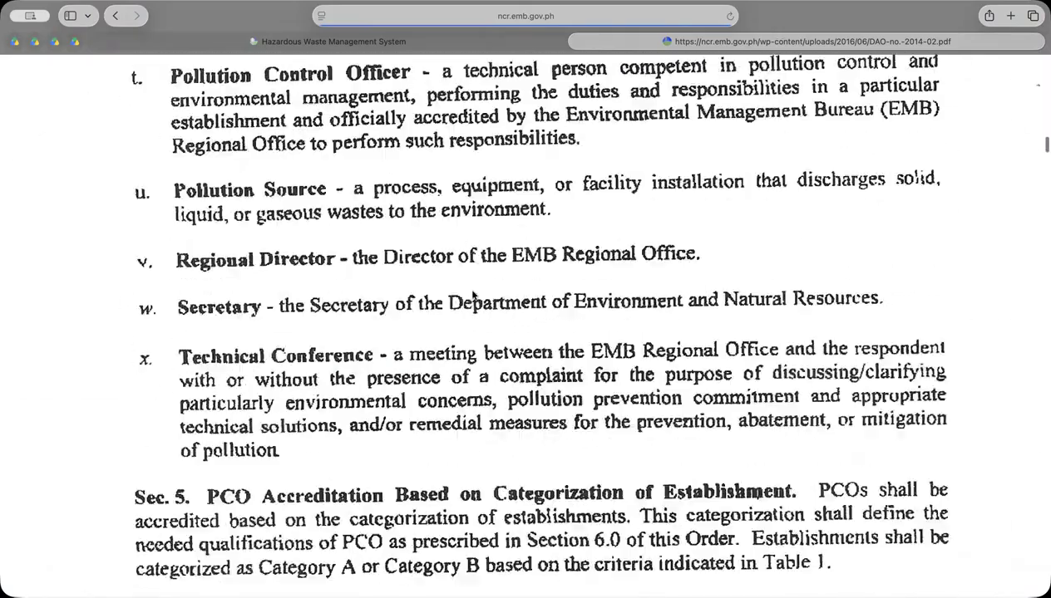
scroll(472, 294, "up", 15)
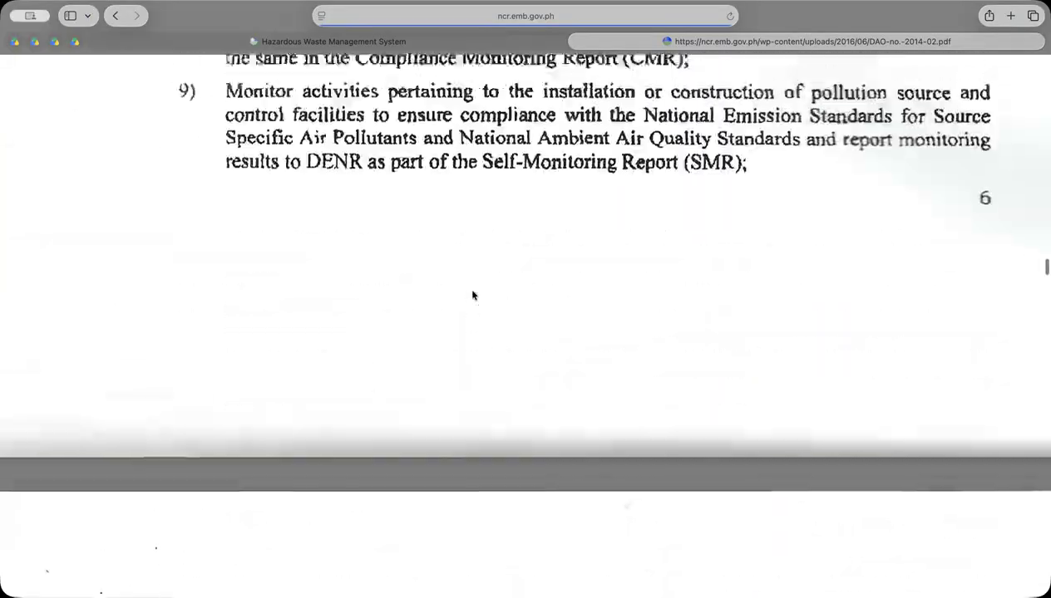
scroll(472, 295, "up", 5)
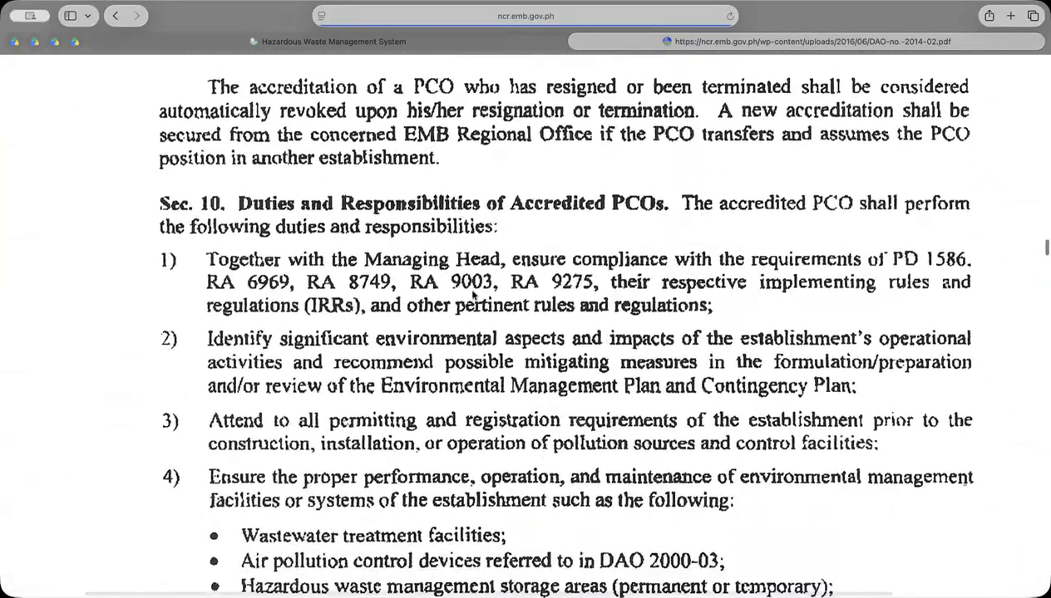
scroll(473, 295, "right", 1)
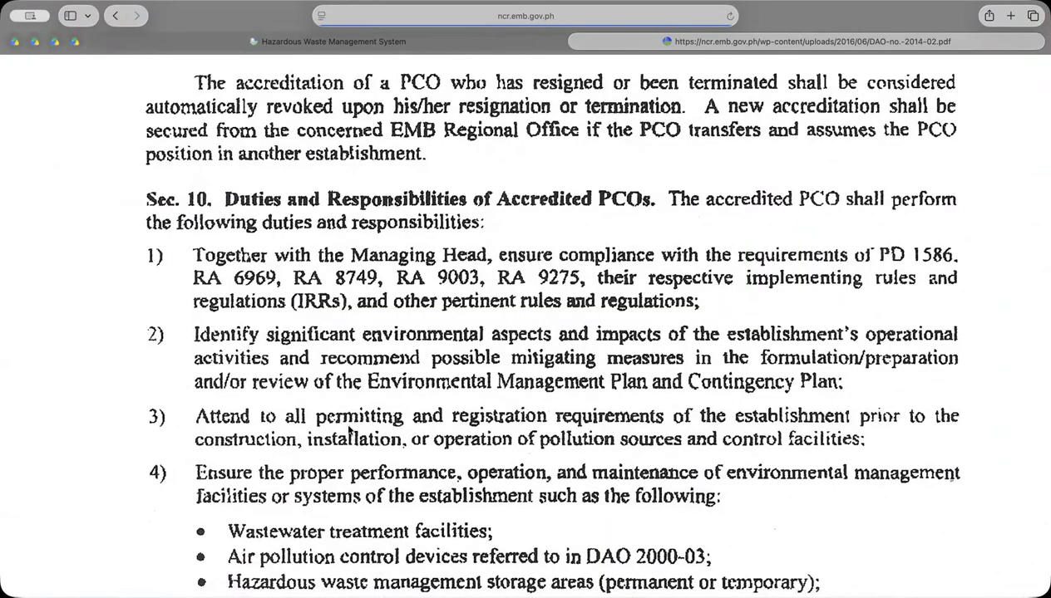
scroll(349, 430, "up", 2)
scroll(349, 430, "down", 2)
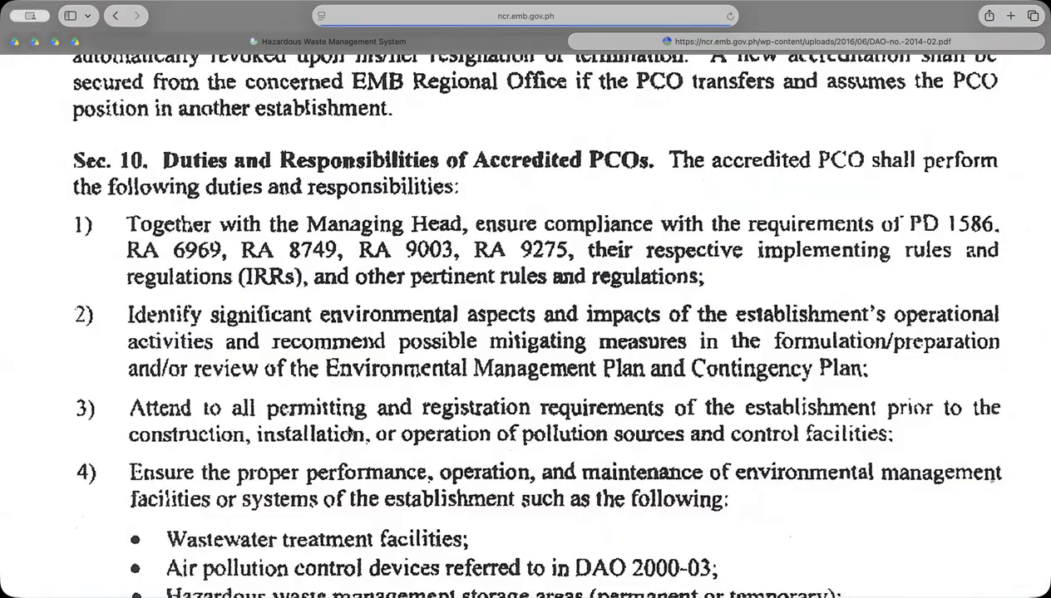
scroll(441, 93, "up", 1)
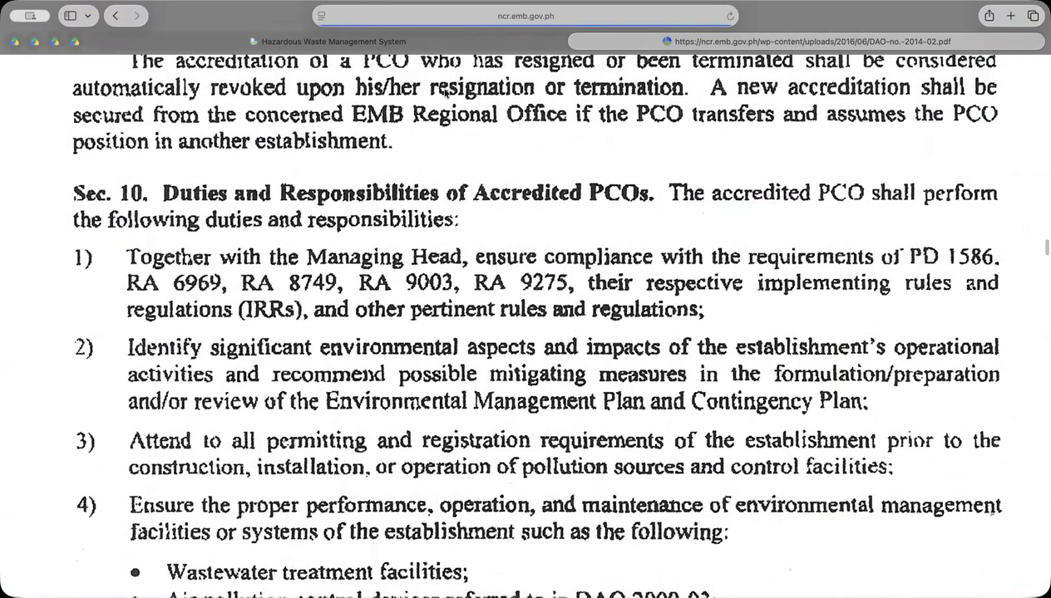
Step: Return to the Hazardous Waste Management System page and recheck the Products and Service entries of Step 3
left_click(418, 40)
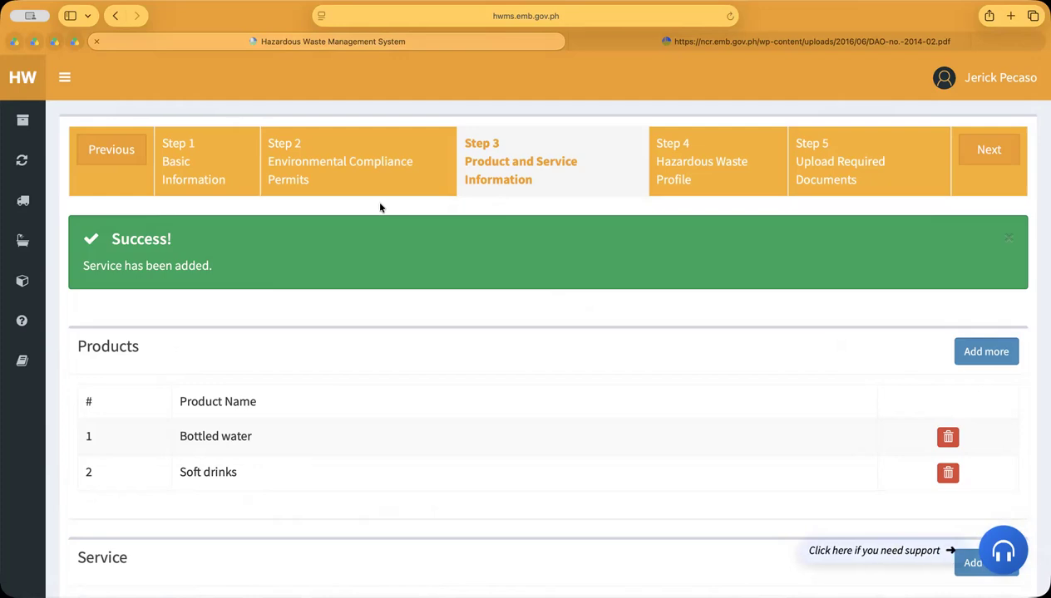
scroll(380, 208, "down", 2)
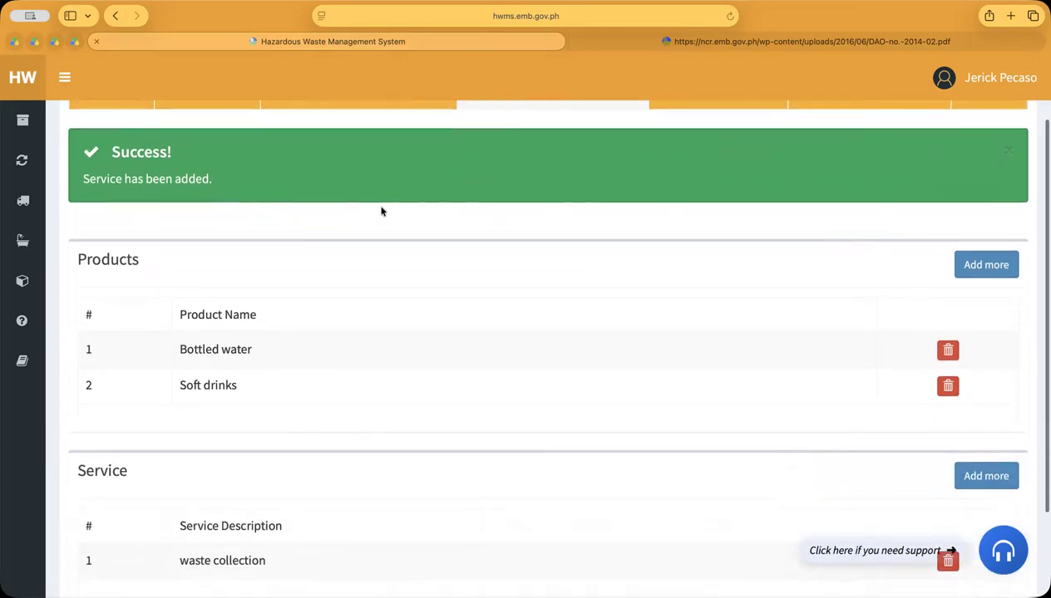
scroll(381, 211, "up", 2)
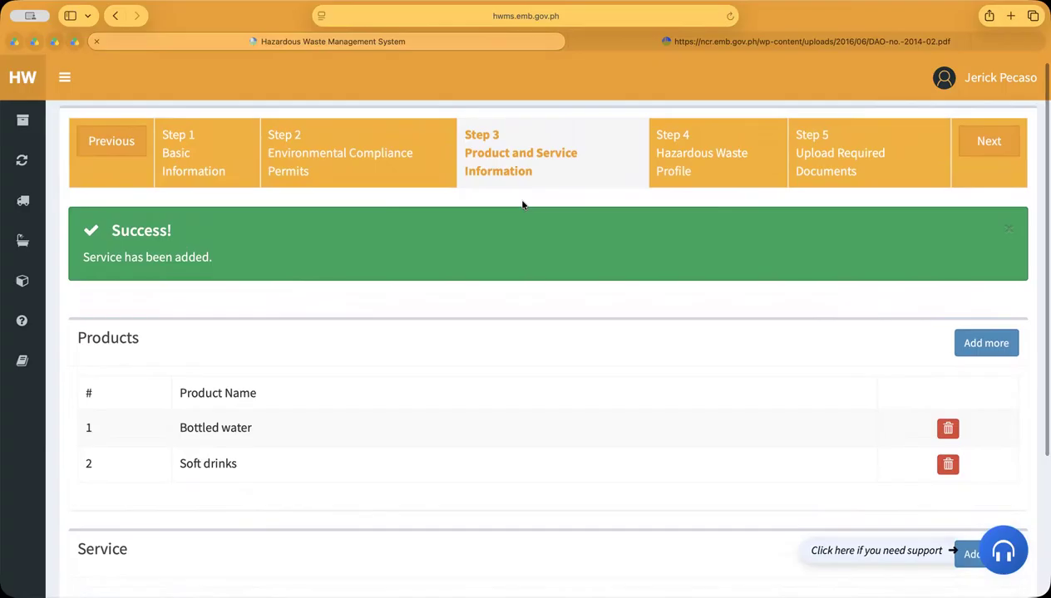